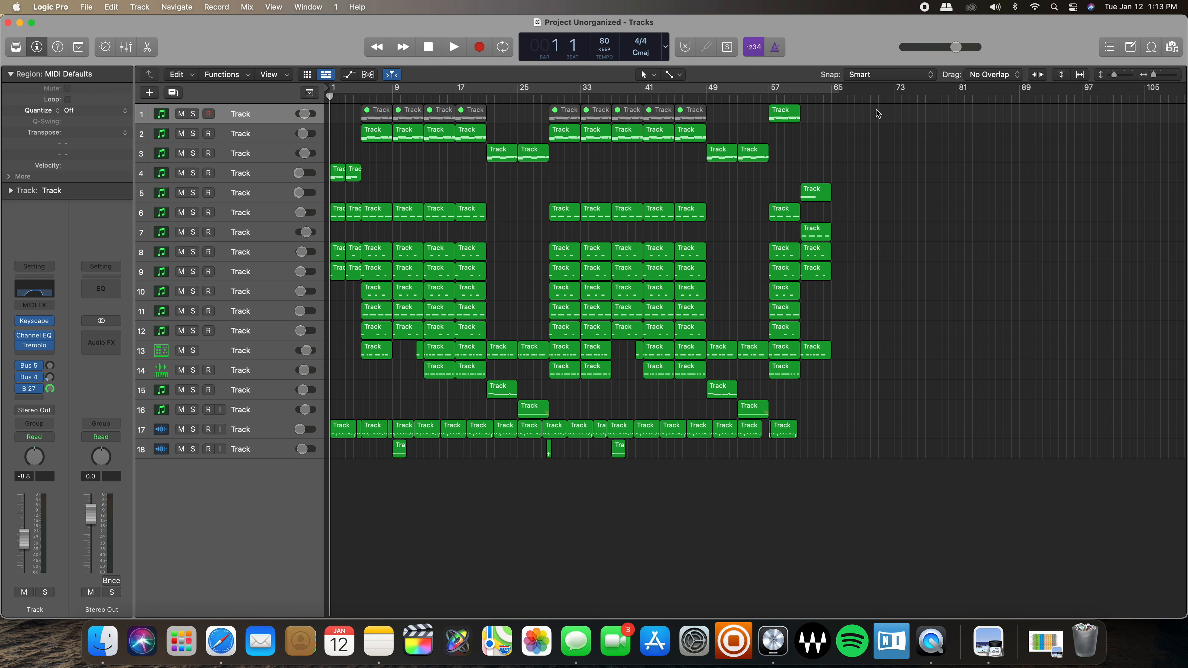
# - Show the project's note pad, and hide it again
pyautogui.click(1130, 47)
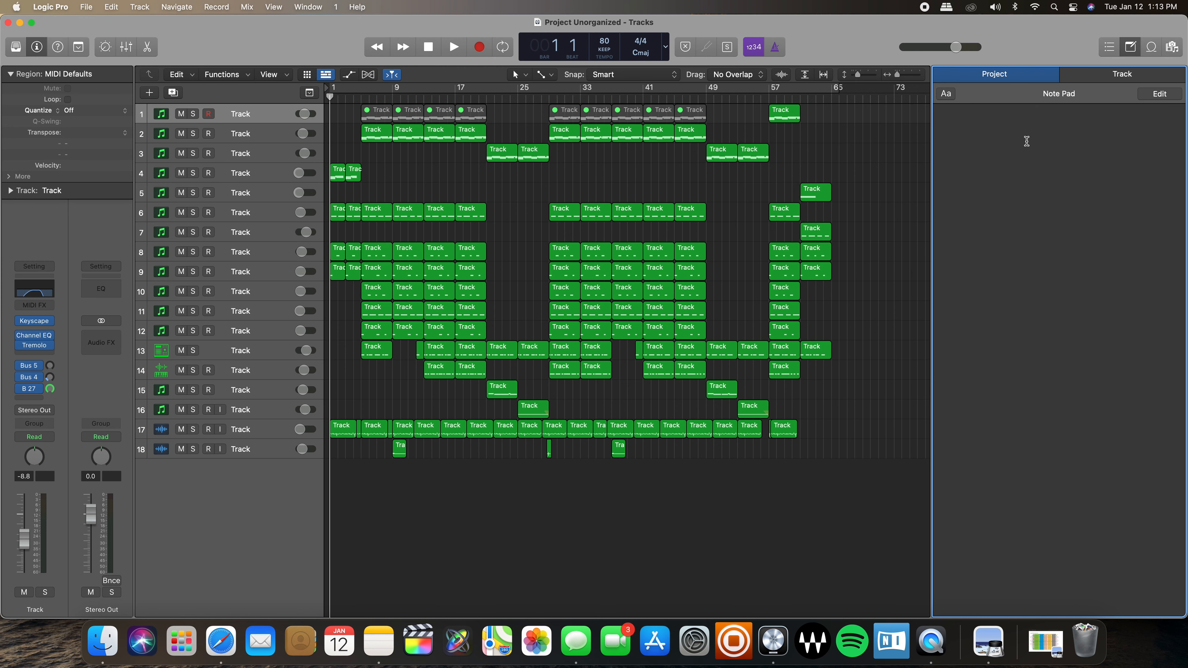
pyautogui.press('alt+super+p')
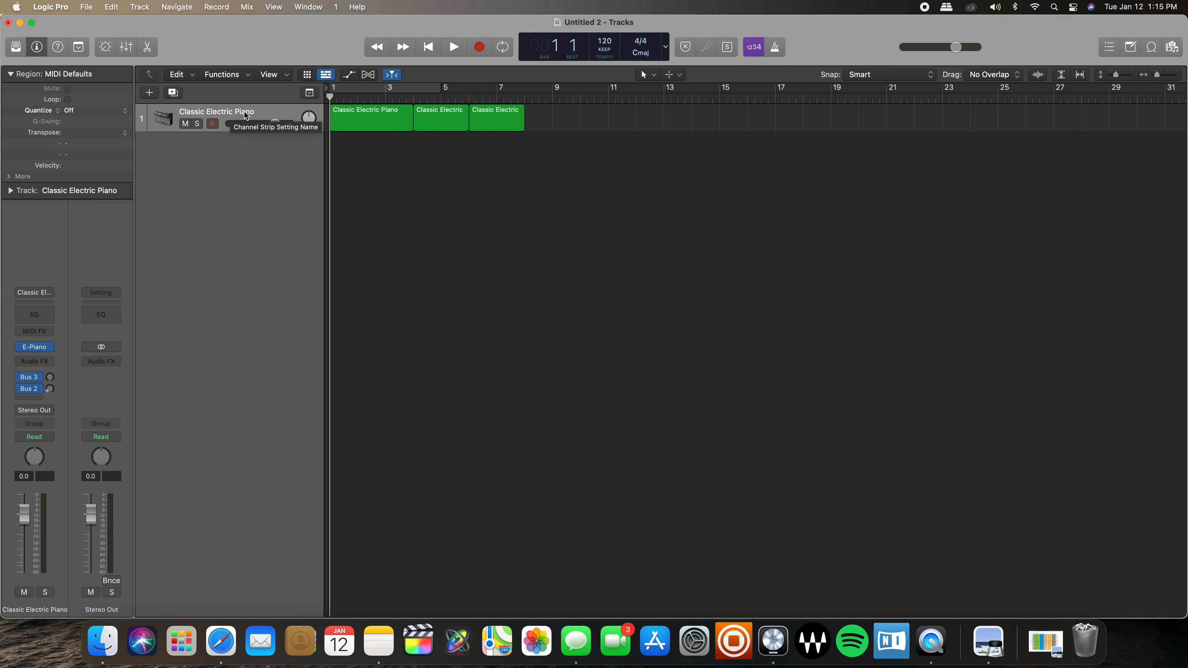
# - Rename the Classic Electric Piano track as Piano
pyautogui.rightClick(275, 114)
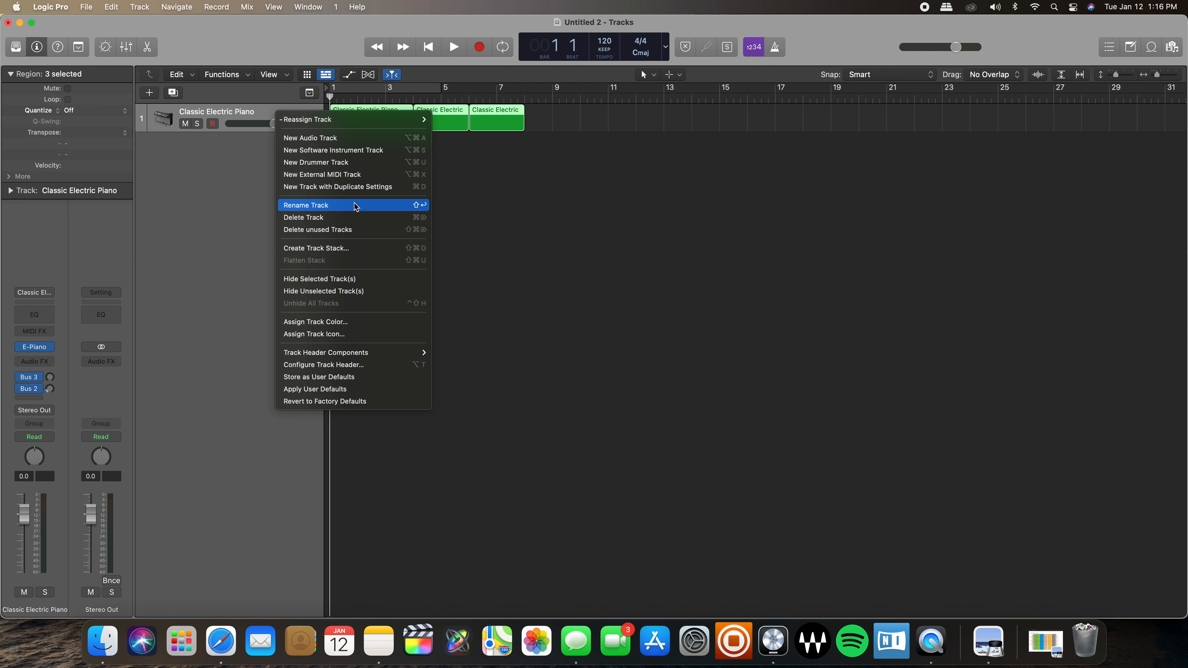
pyautogui.click(210, 173)
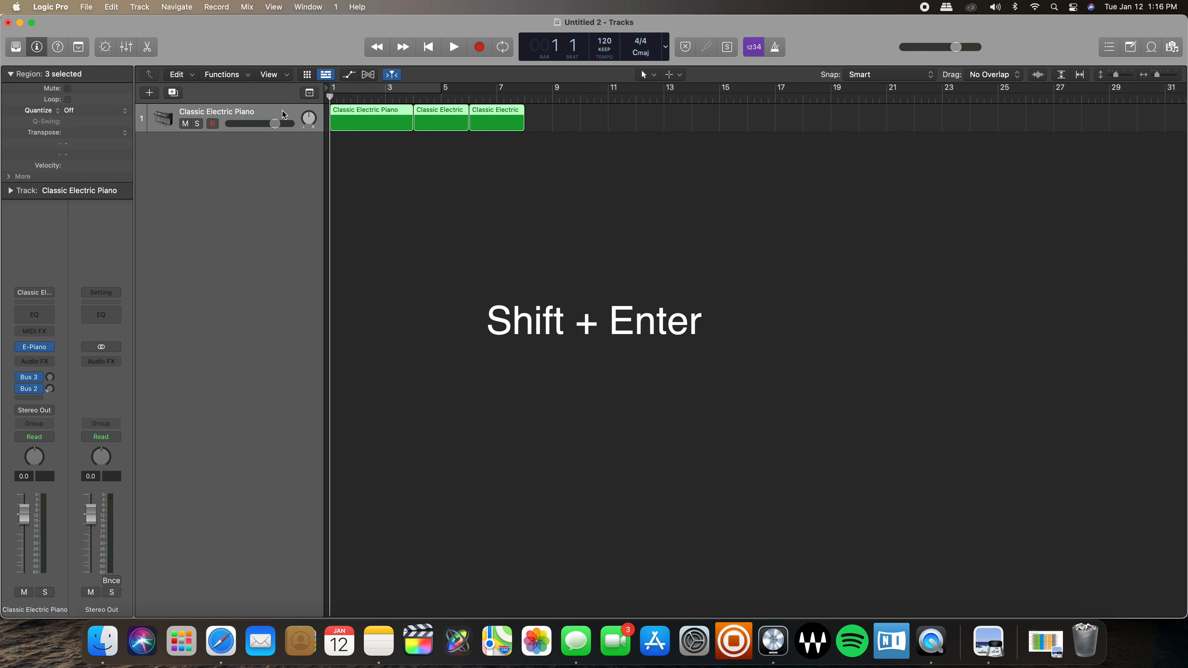
pyautogui.hotkey('shift', 'Return')
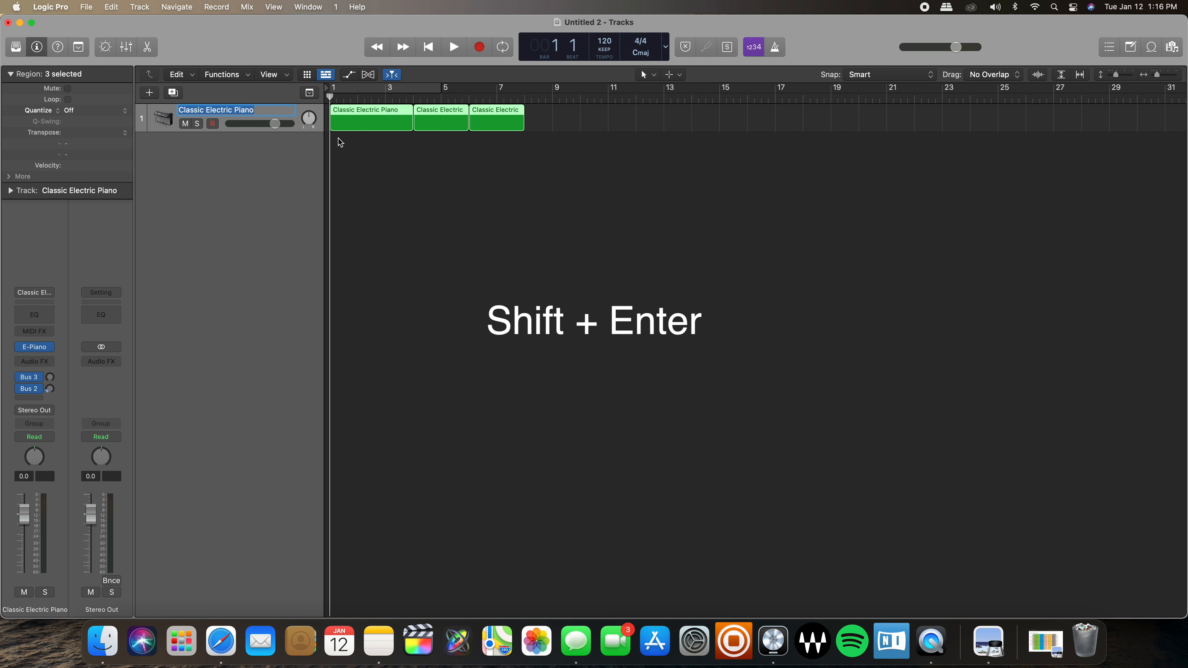
pyautogui.write('P')
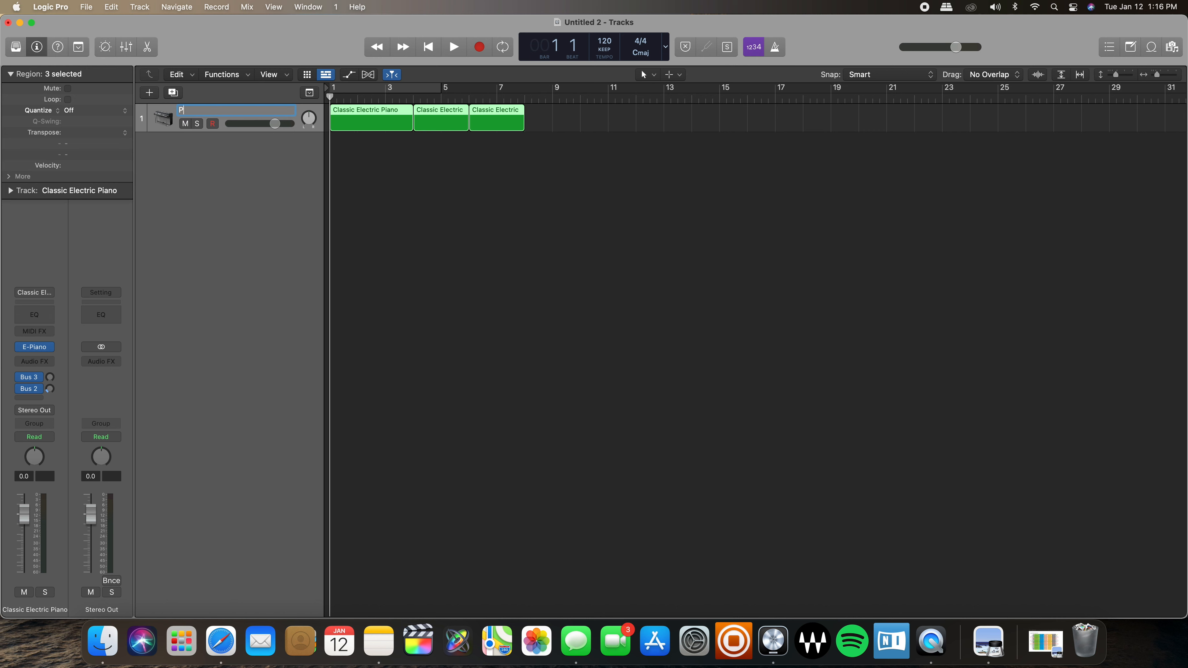
pyautogui.write('inao')
pyautogui.press('BackSpace')
pyautogui.press('BackSpace')
pyautogui.press('BackSpace')
pyautogui.write('ano')
pyautogui.click(340, 244)
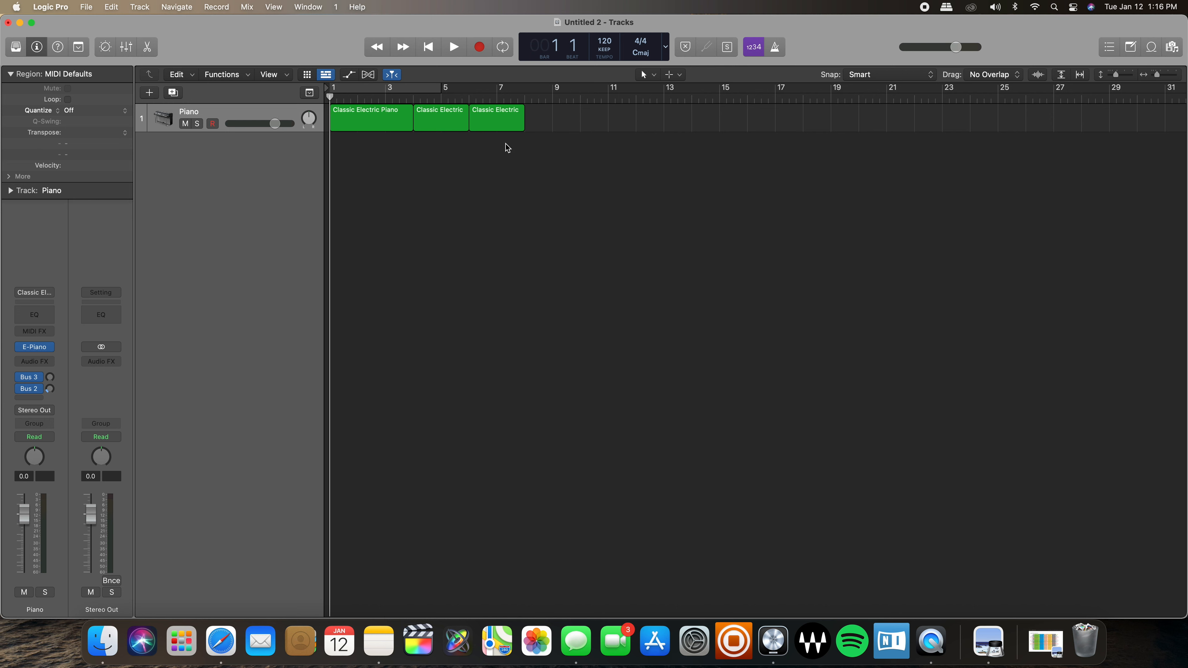
pyautogui.rightClick(491, 113)
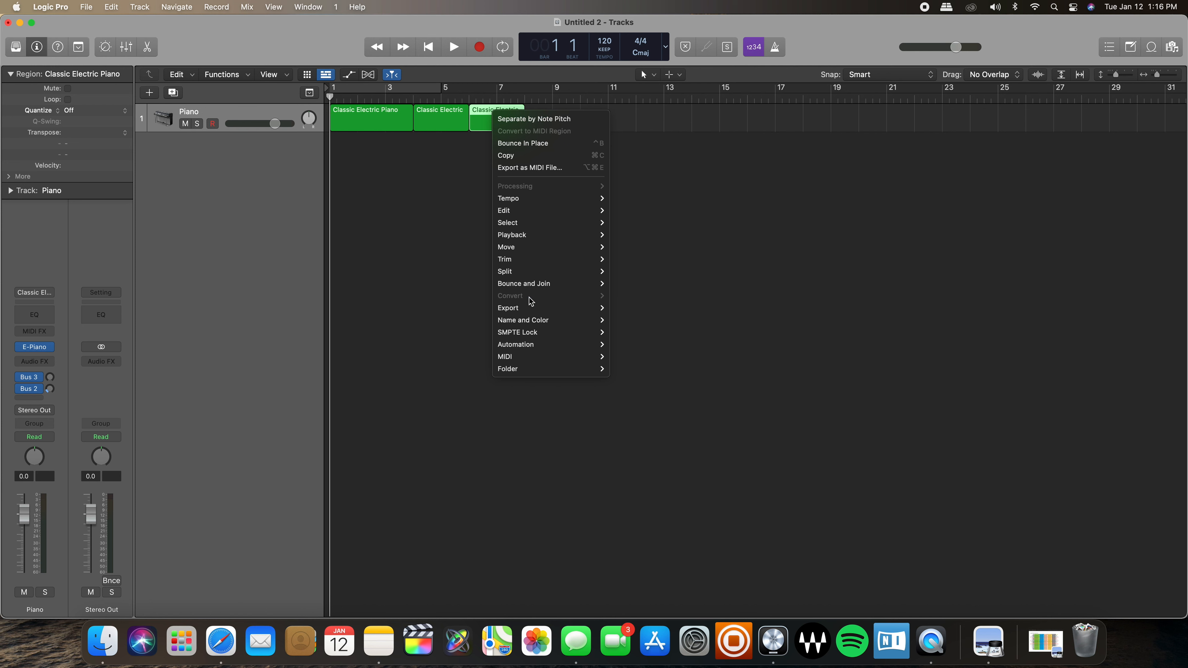
pyautogui.moveTo(533, 321)
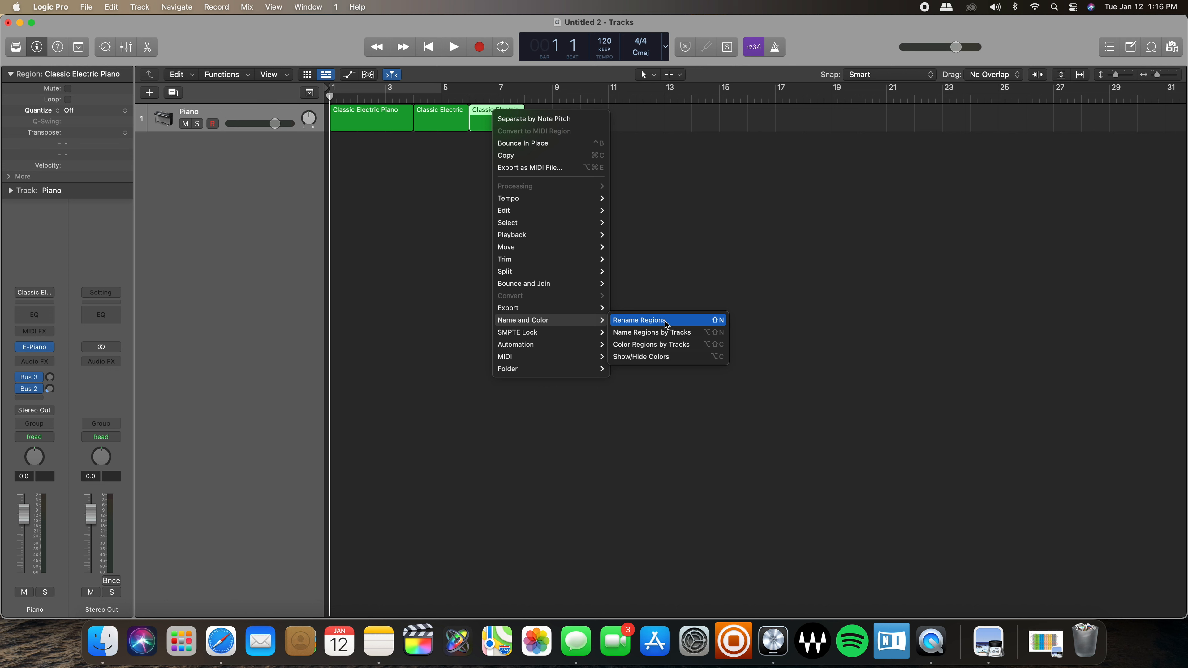
pyautogui.click(676, 256)
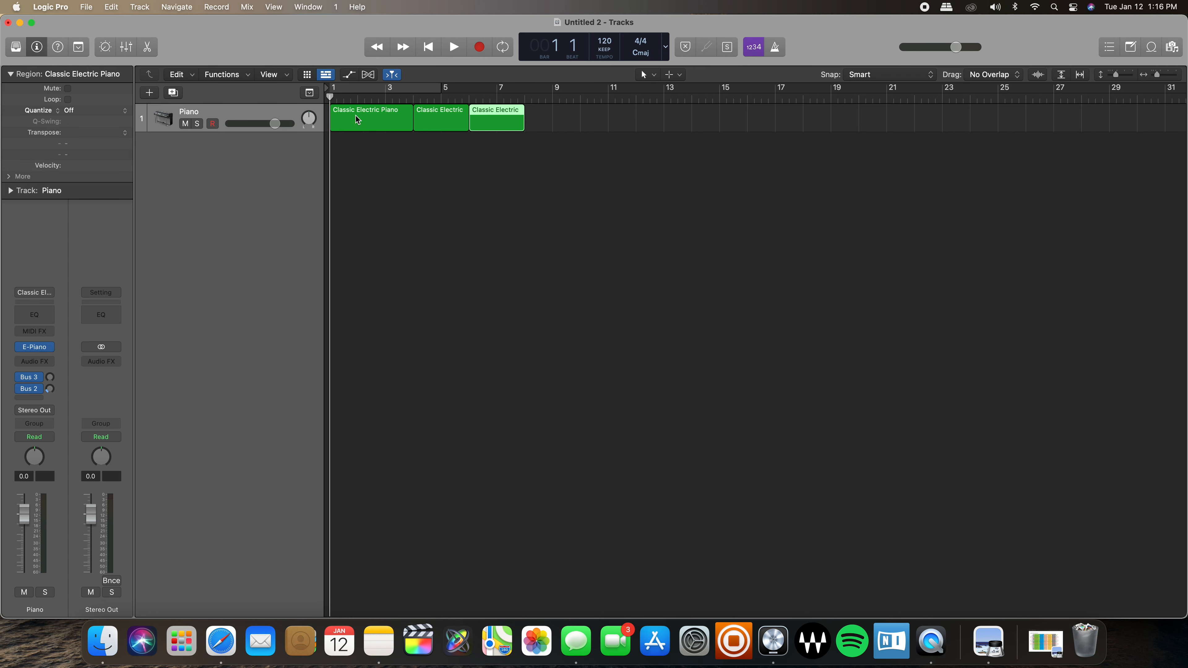
pyautogui.rightClick(513, 114)
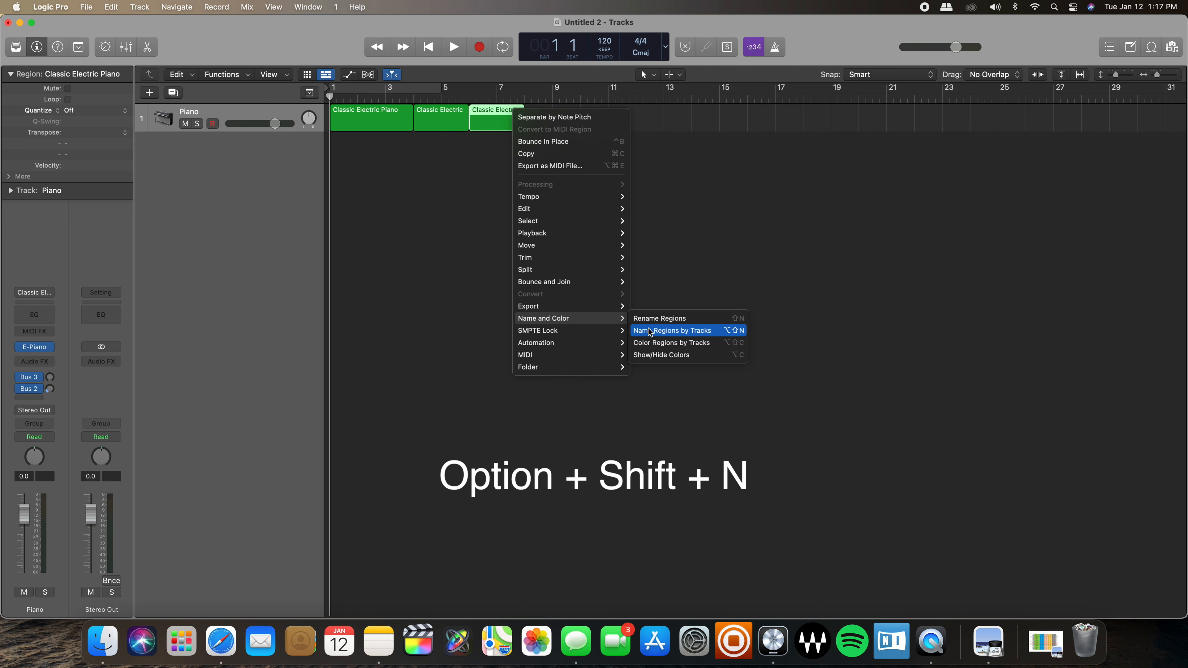
pyautogui.click(675, 213)
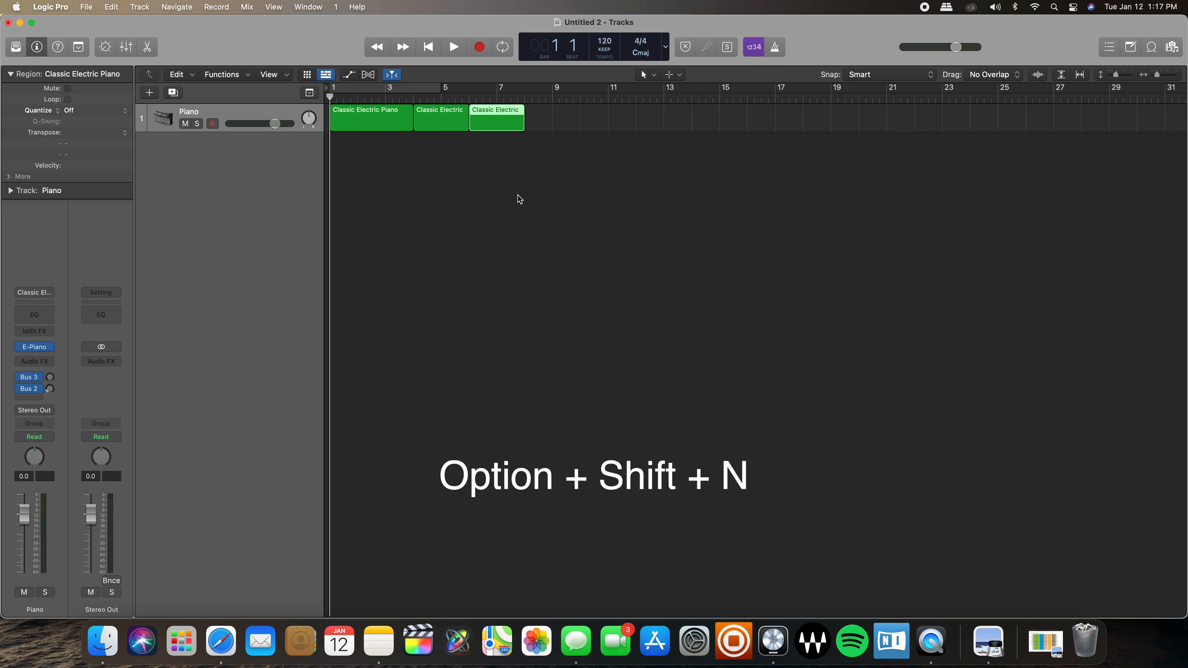
# - Name all three regions on the Piano track after their track, starting with the third region
pyautogui.hotkey('alt', 'shift', 'n')
pyautogui.moveTo(463, 157); pyautogui.dragTo(380, 123)
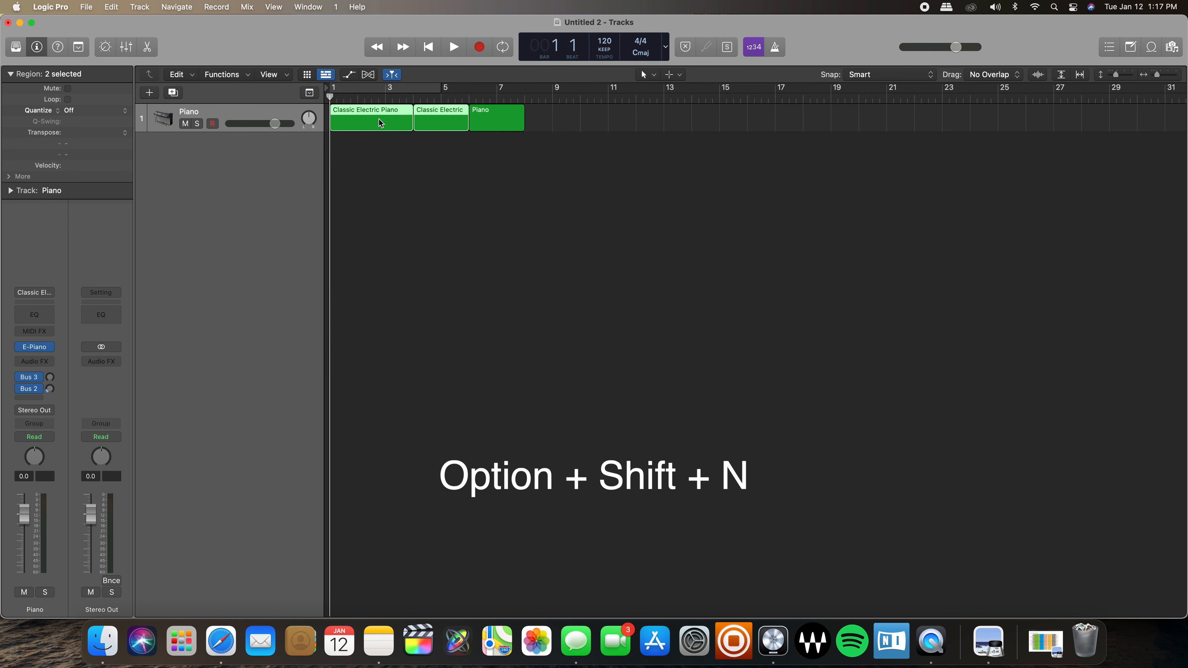
pyautogui.hotkey('alt', 'shift', 'n')
pyautogui.click(435, 167)
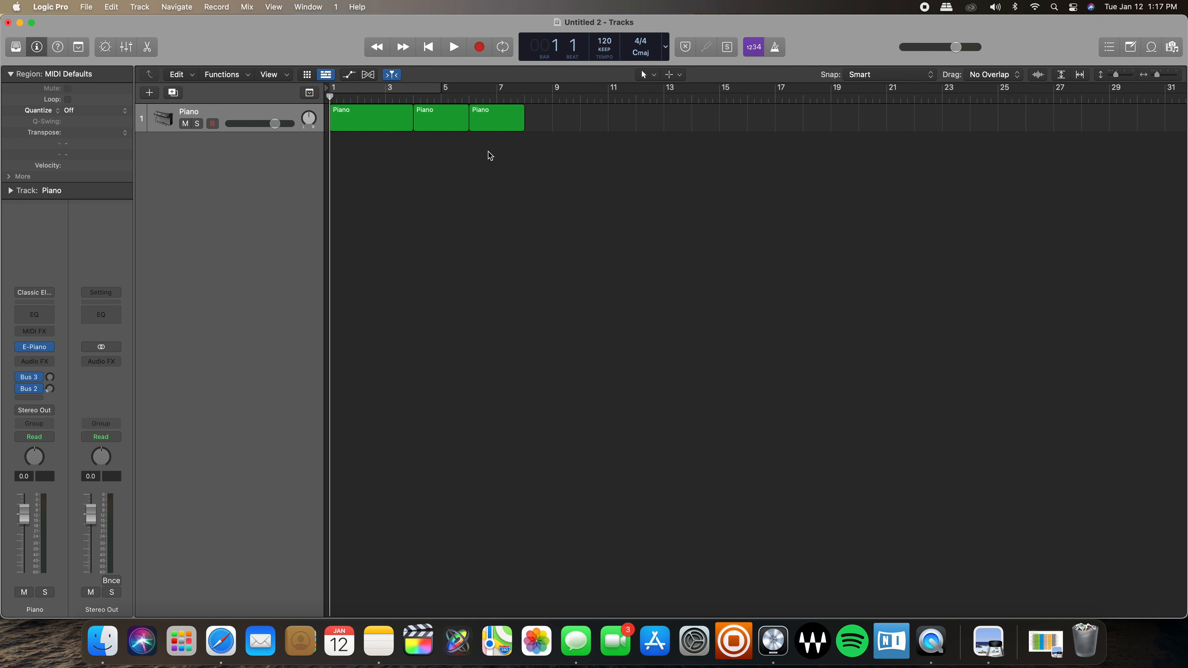
# - Rename the third region on the Piano track as classic electric piano
pyautogui.click(488, 113)
pyautogui.hotkey('shift', 'n')
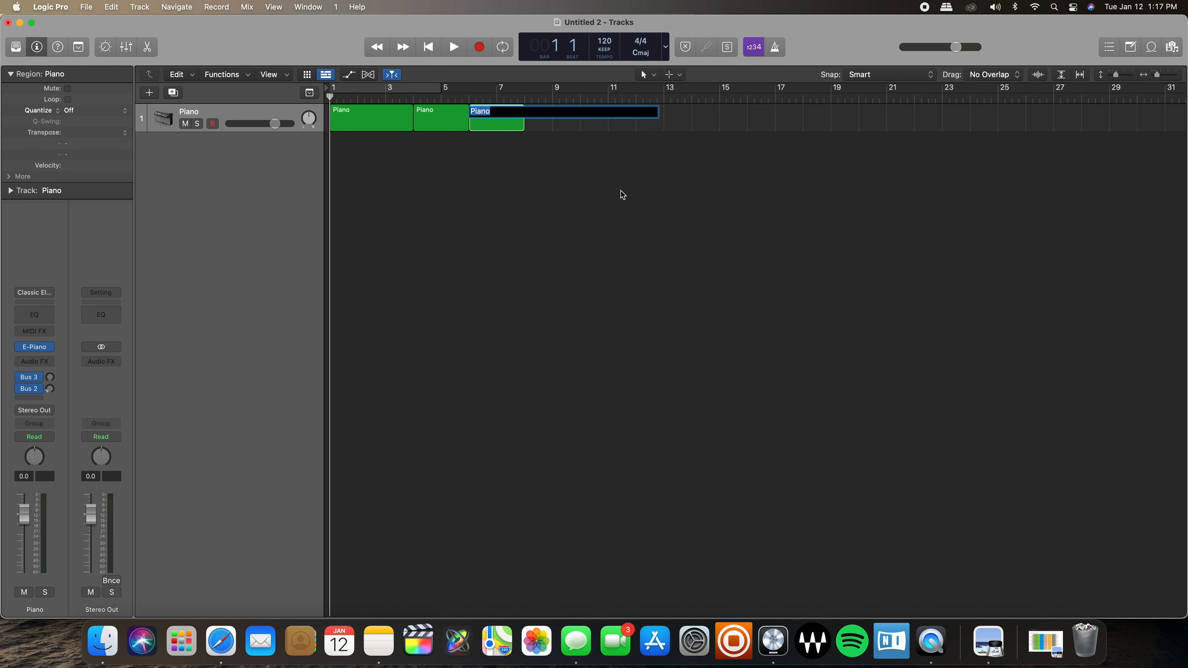
pyautogui.write('Classic electric piano')
pyautogui.click(655, 260)
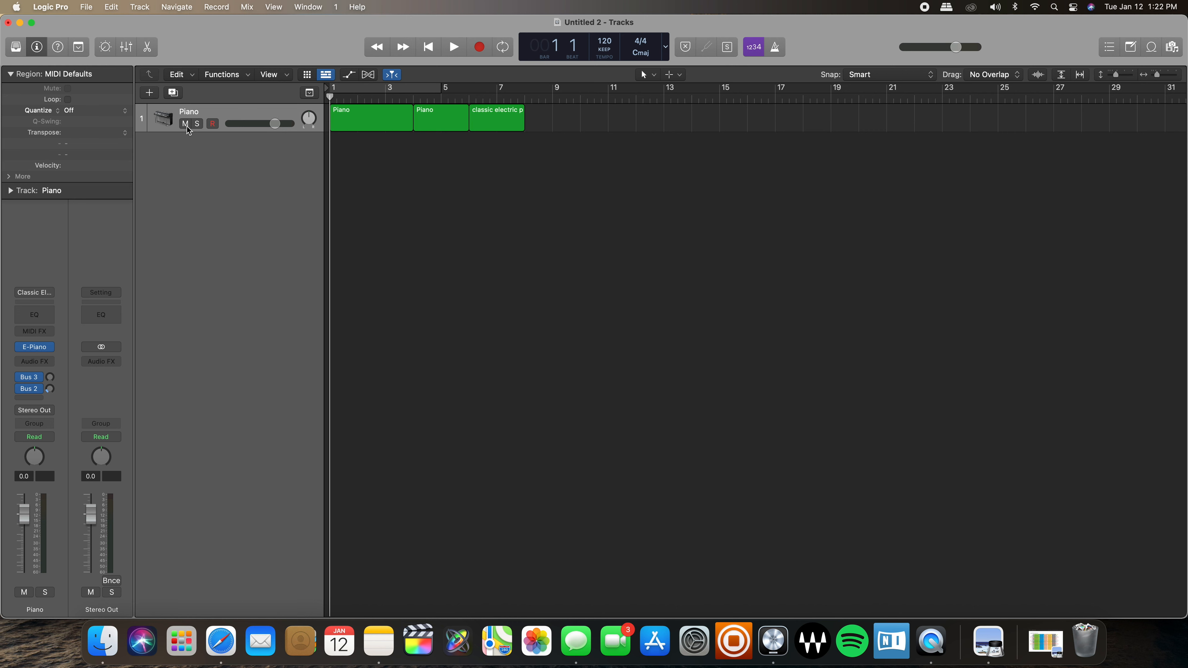
# - Browse the Drums, Percussion, Guitar and Keyboards icon categories for the Piano track, leaving its icon as it is
pyautogui.keyDown('ctrl'); pyautogui.click(165, 121); pyautogui.keyUp('ctrl')
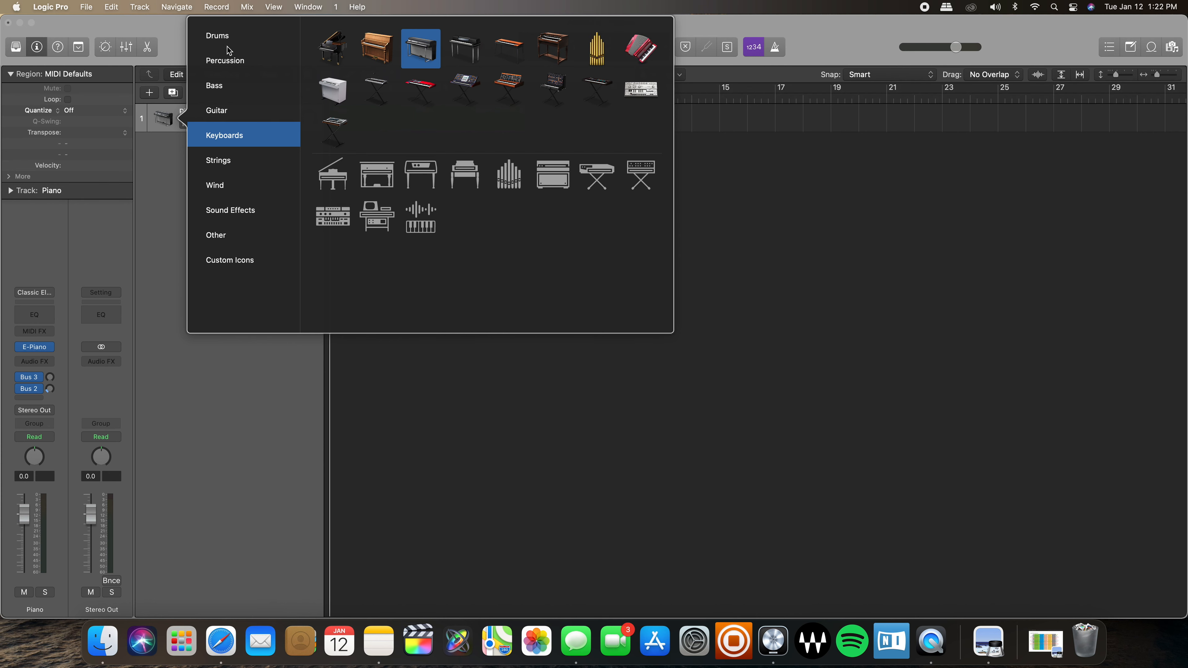
pyautogui.click(220, 36)
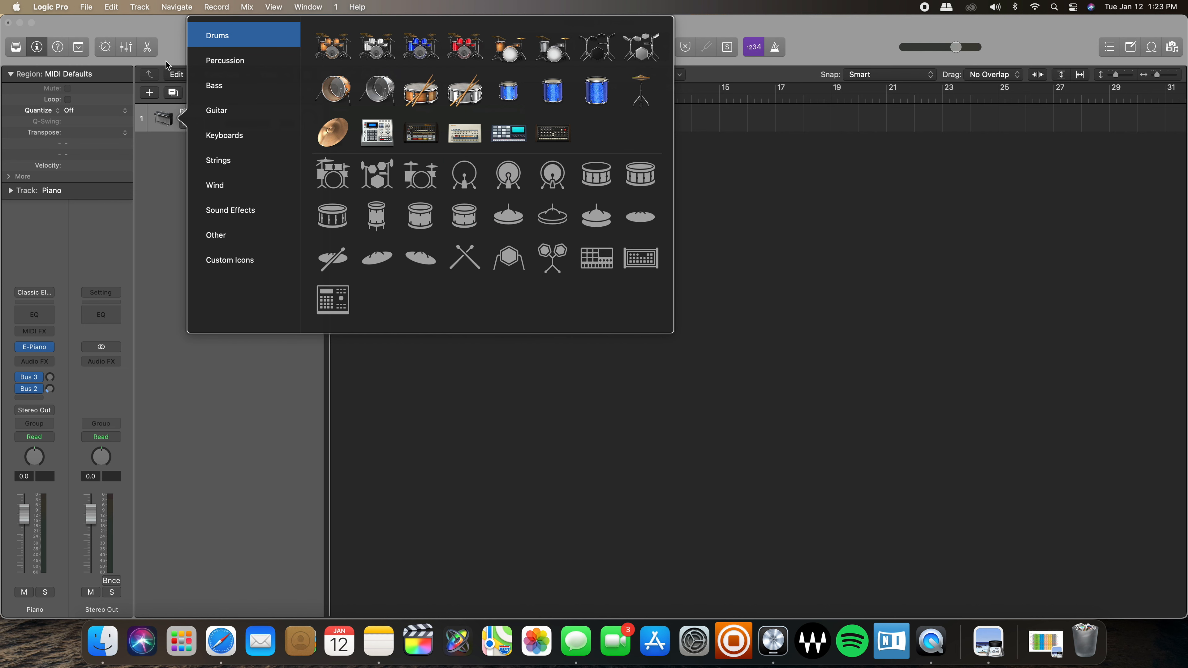
pyautogui.click(227, 61)
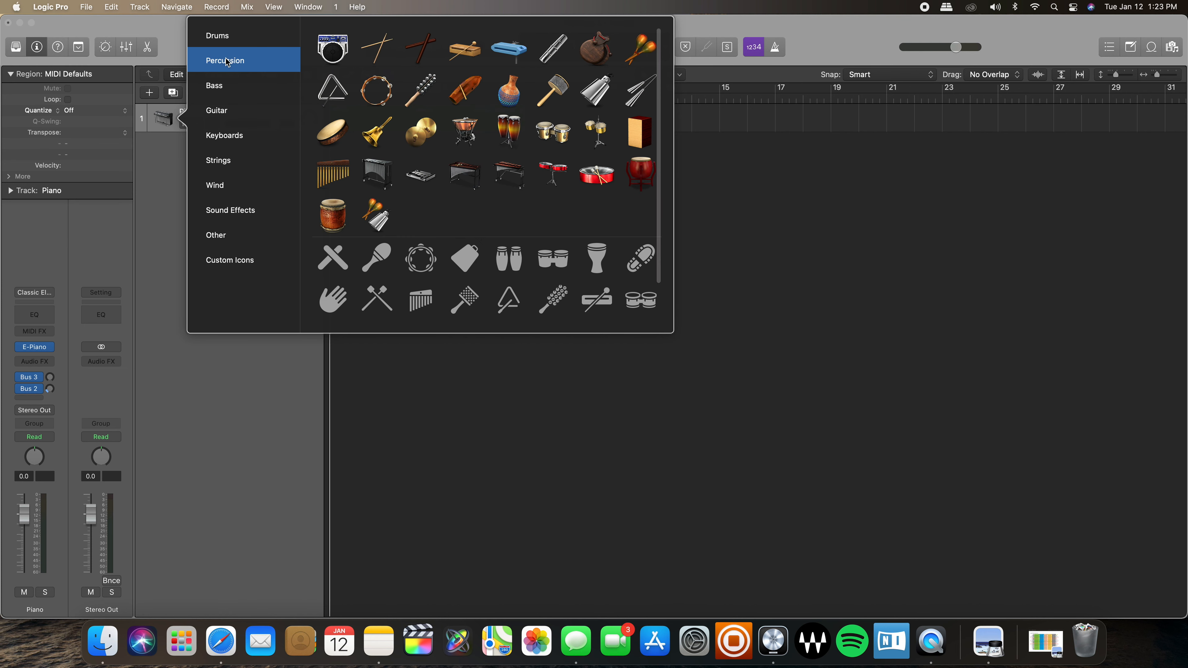
pyautogui.click(235, 95)
pyautogui.click(235, 109)
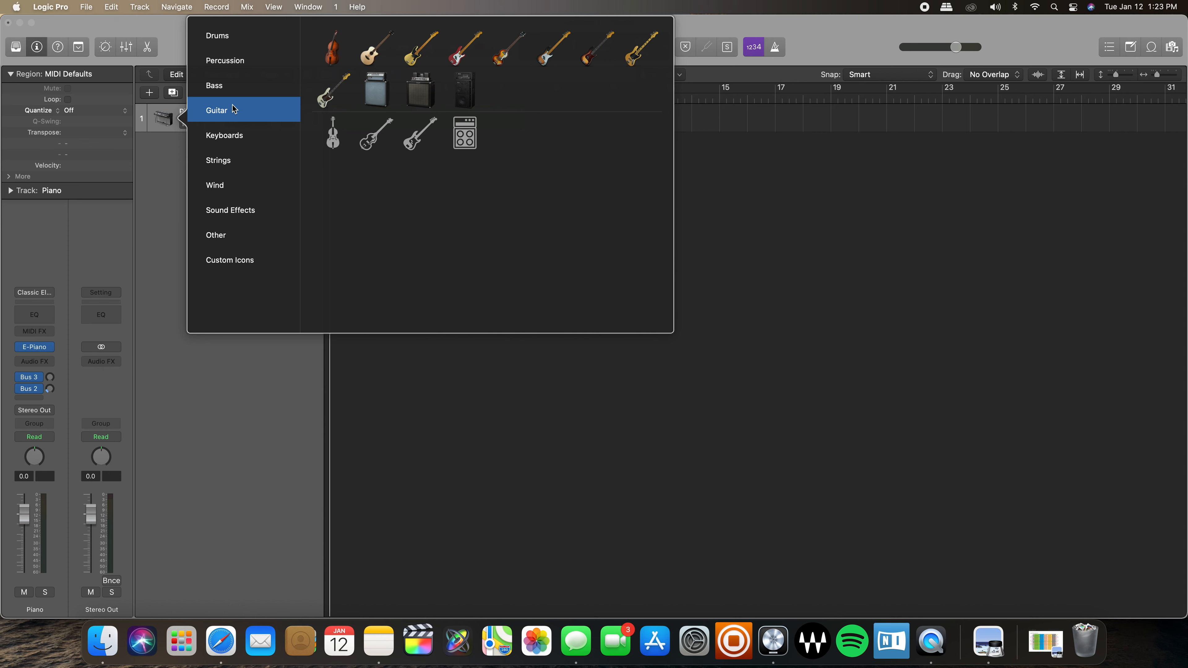
pyautogui.click(219, 44)
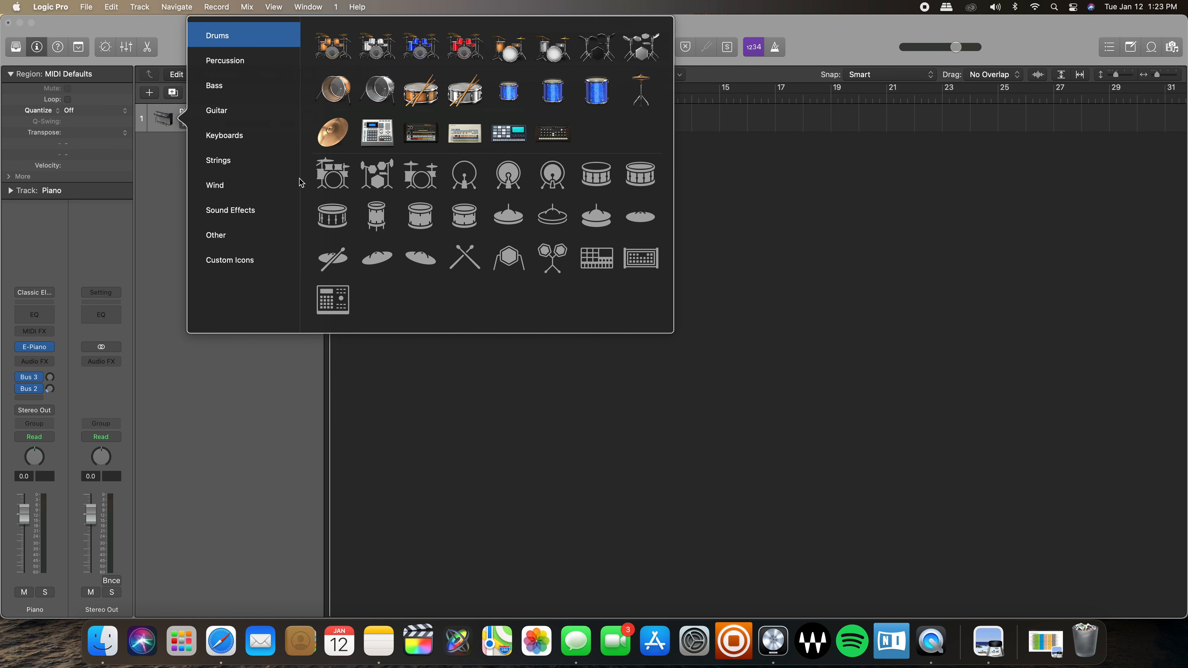
pyautogui.click(224, 141)
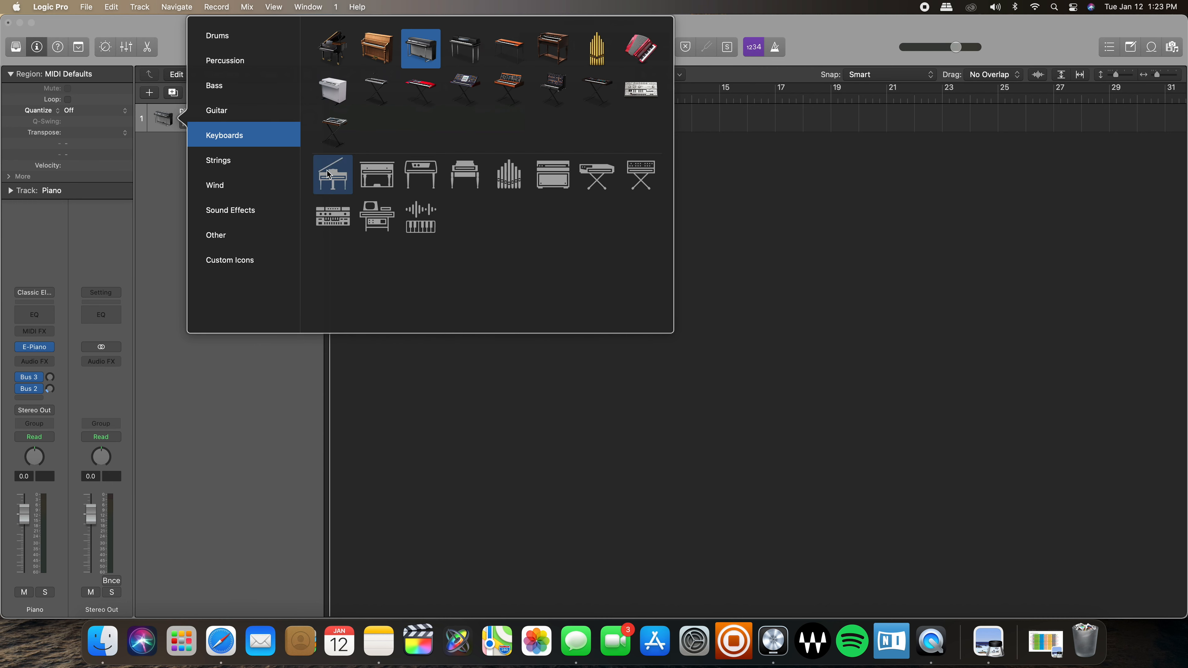
pyautogui.click(141, 217)
# - Add a second track with the same settings below the Piano track
pyautogui.click(209, 113)
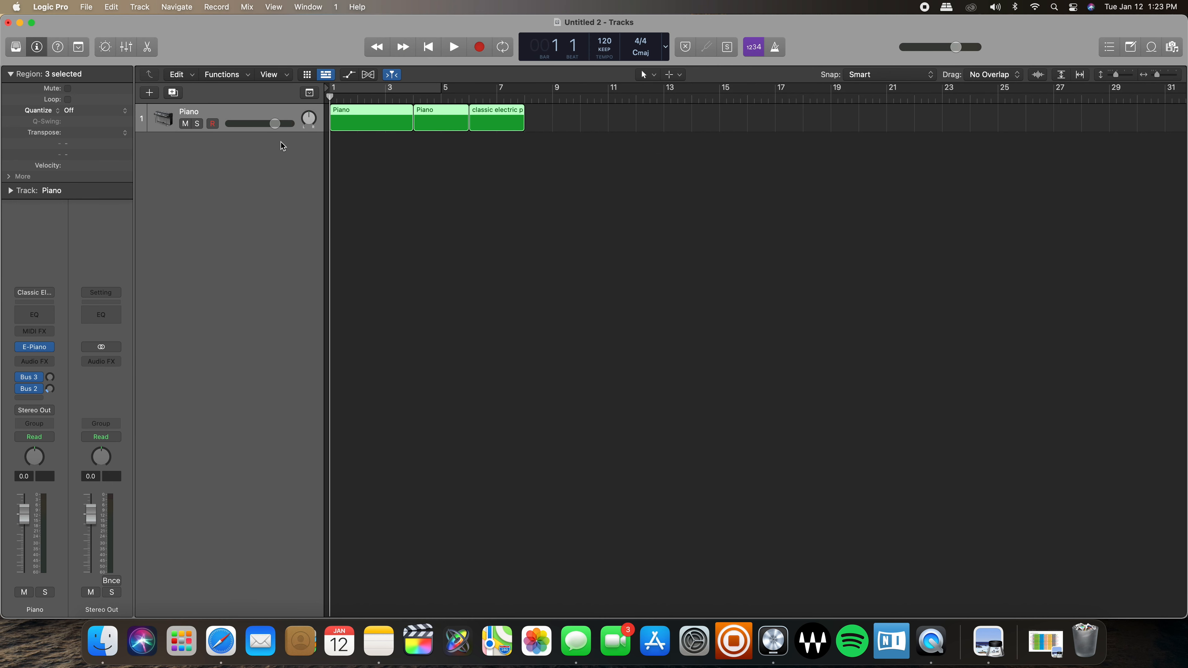
pyautogui.doubleClick(280, 142)
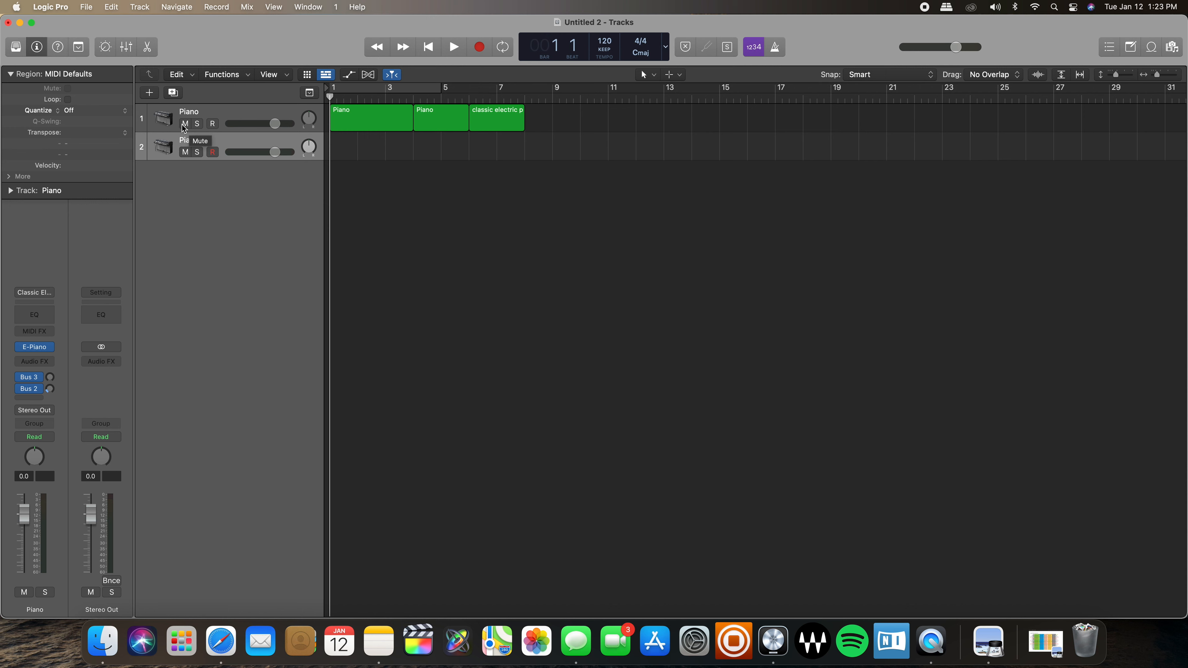
# - Set the first Piano track's icon to the flat upright piano symbol from the Keyboards category
pyautogui.click(165, 119)
pyautogui.keyDown('ctrl'); pyautogui.click(165, 119); pyautogui.keyUp('ctrl')
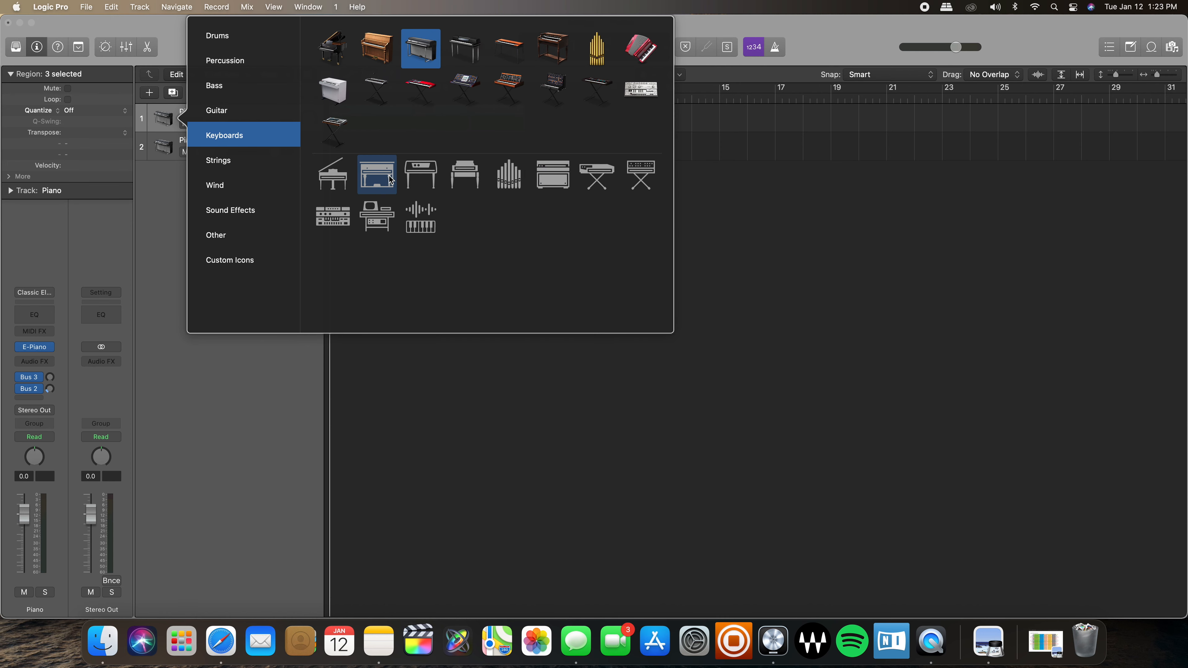
pyautogui.click(380, 178)
pyautogui.click(405, 230)
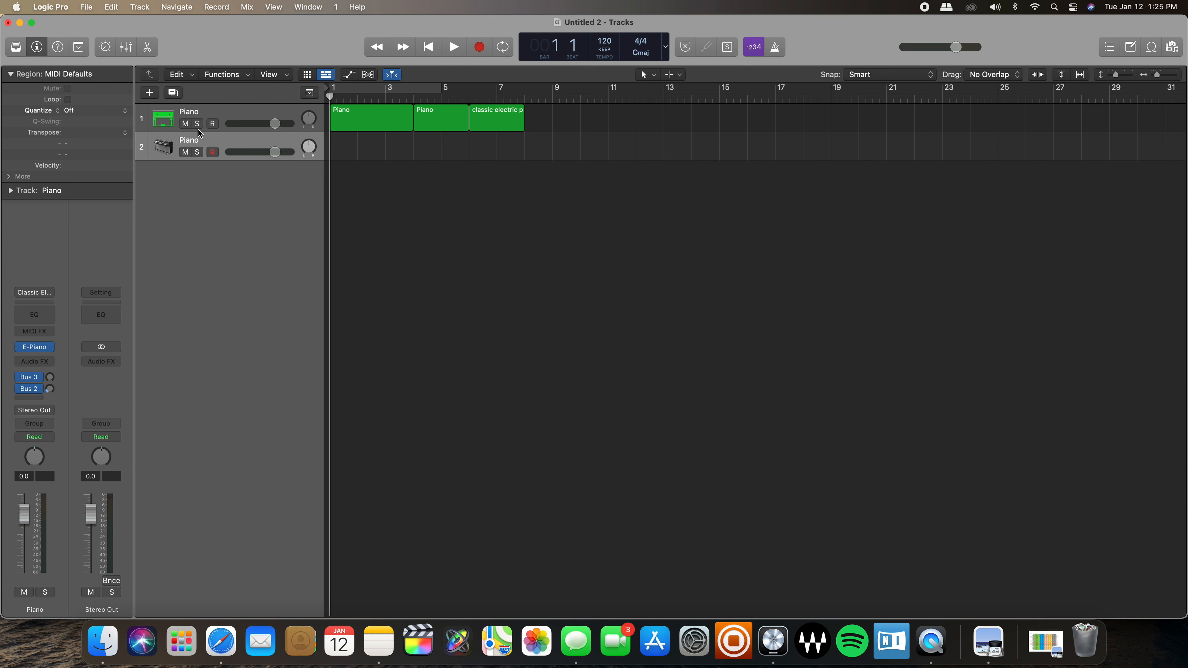
# - Bring up the color palette and color the classic electric piano region blue and the middle Piano region purple
pyautogui.hotkey('alt', 'c')
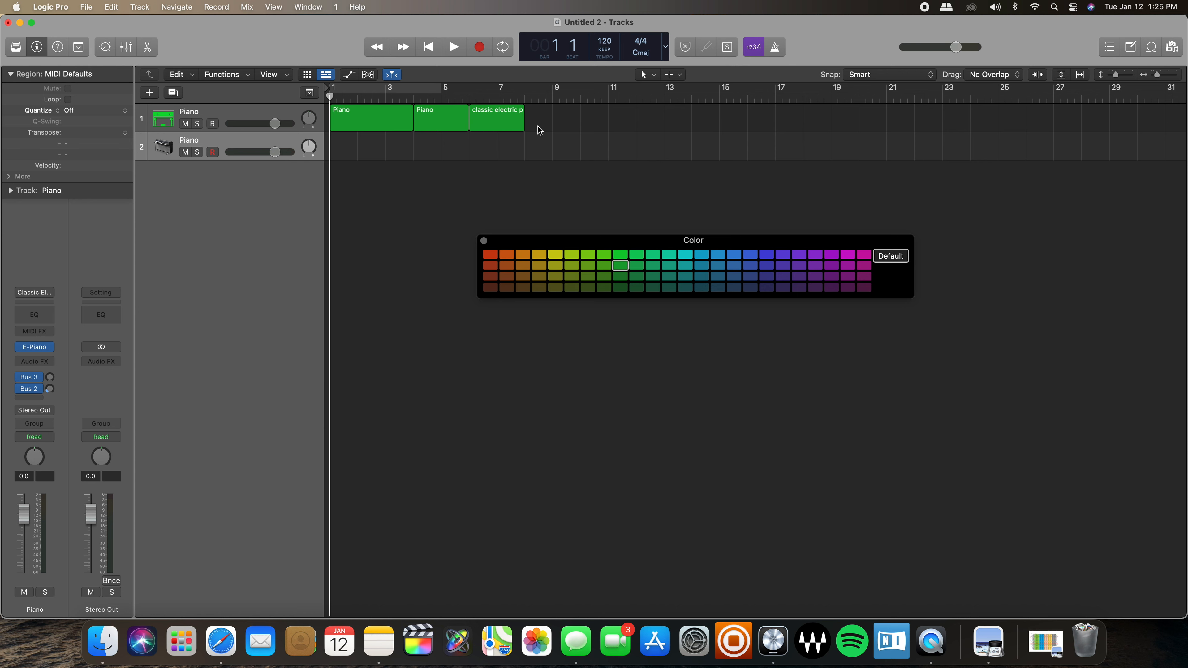
pyautogui.click(505, 121)
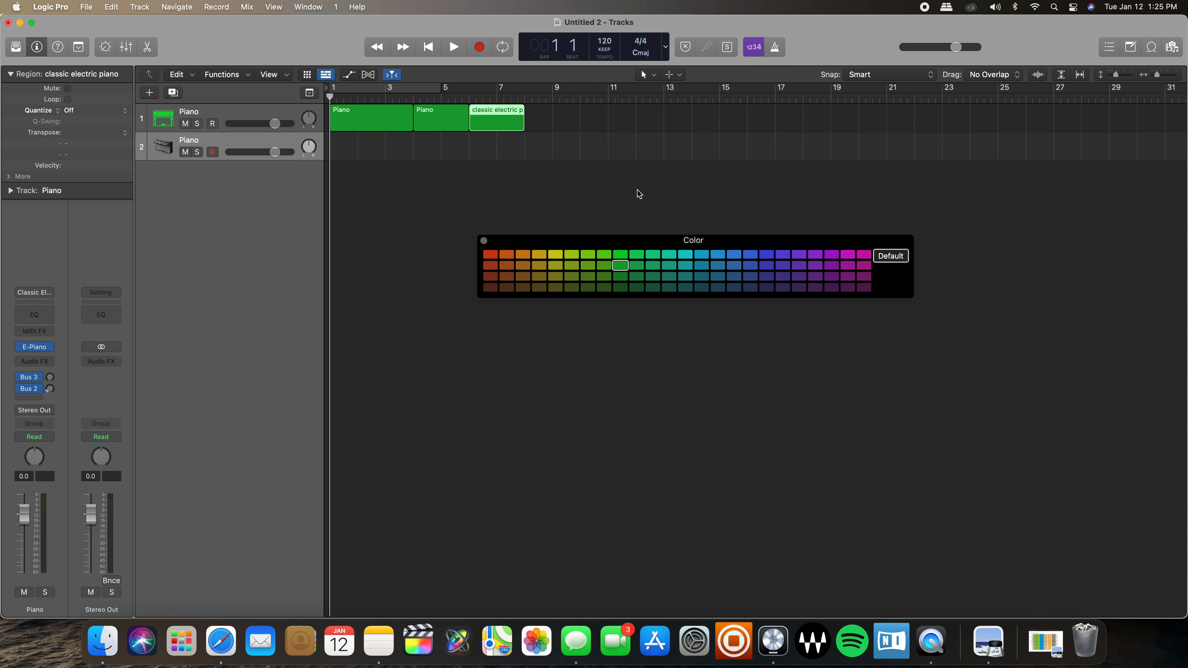
pyautogui.click(718, 255)
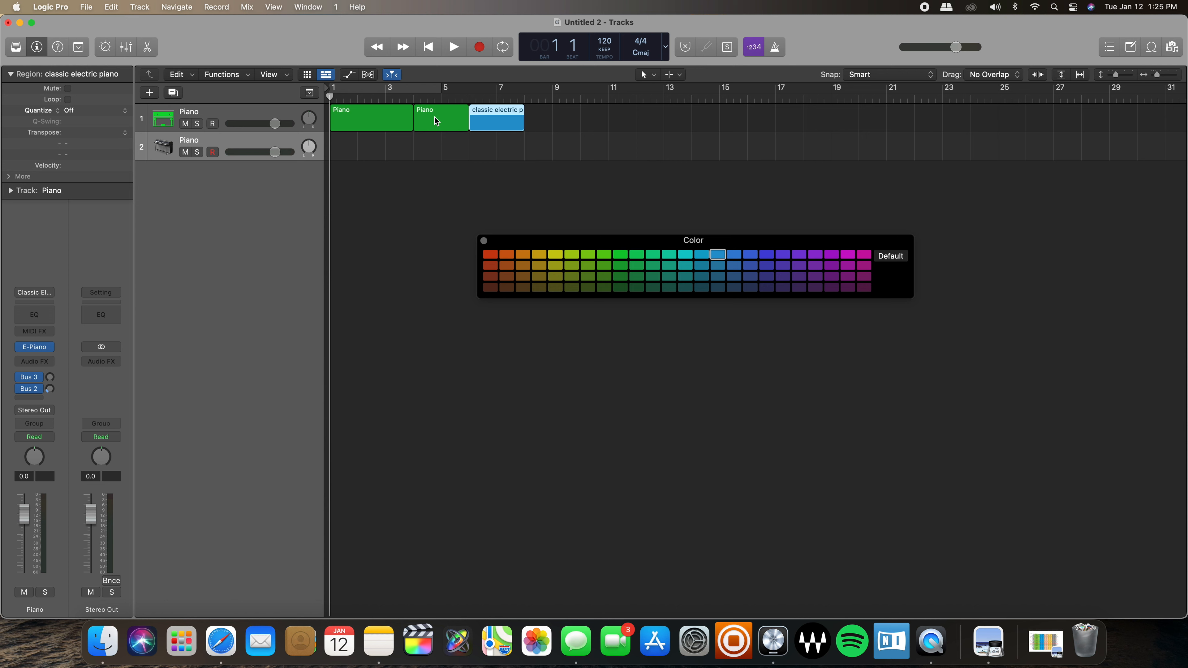
pyautogui.click(462, 127)
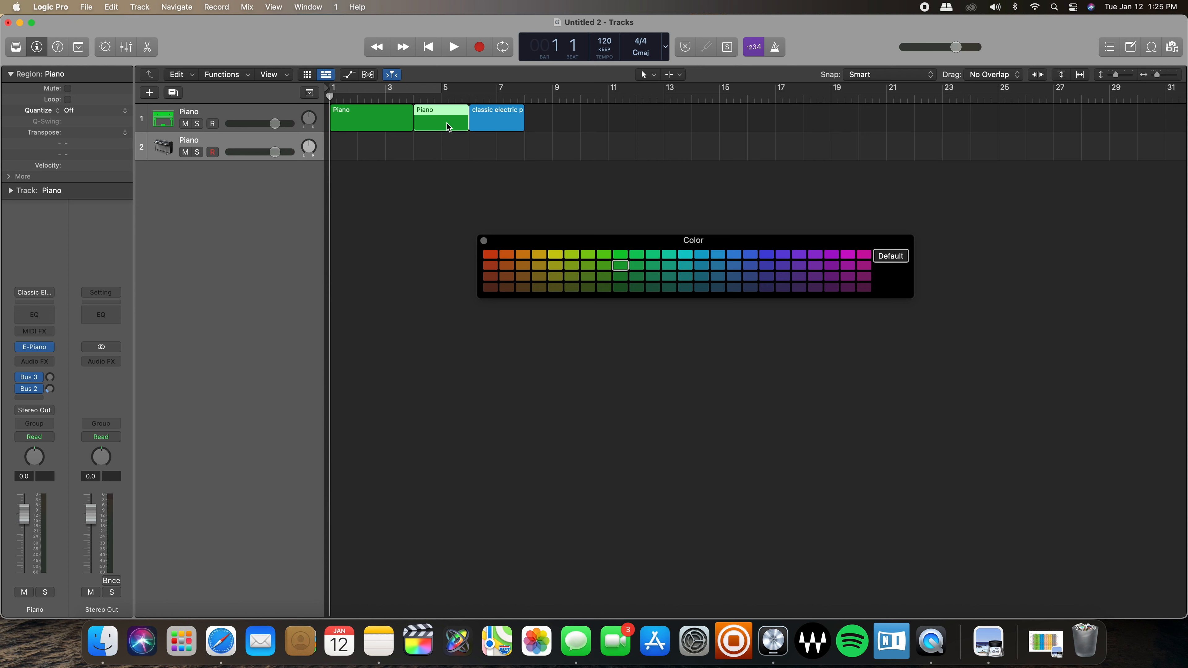
pyautogui.click(831, 267)
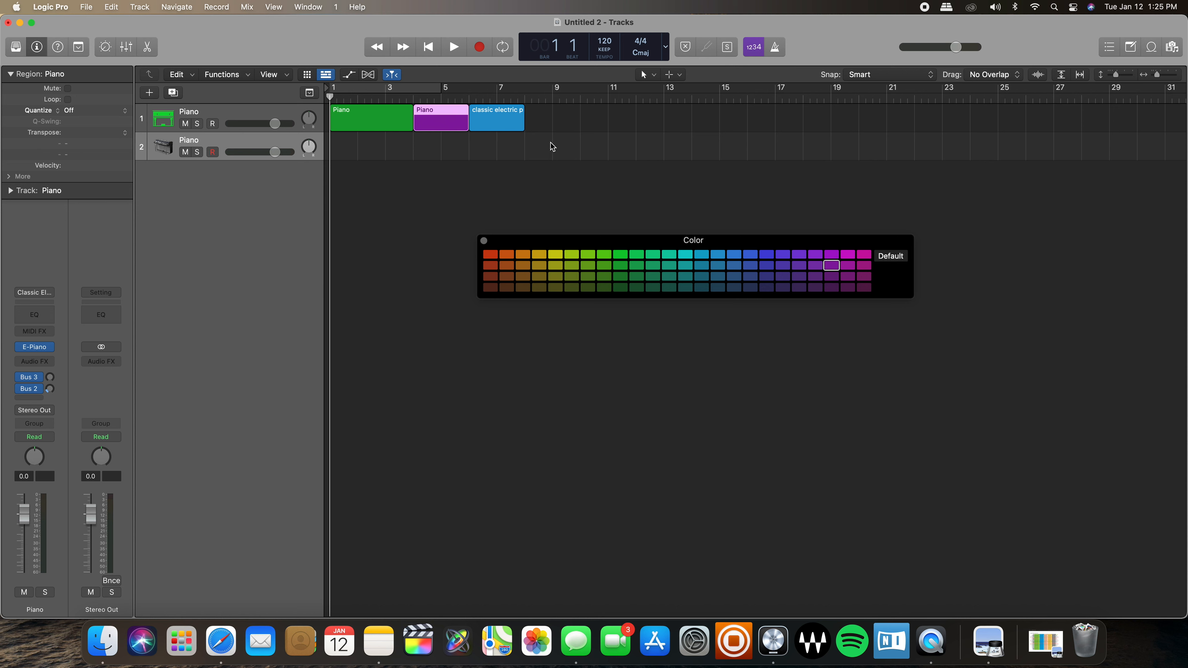
# - Color all three regions on the first track the same bright blue, and deselect them
pyautogui.moveTo(548, 146); pyautogui.dragTo(374, 121)
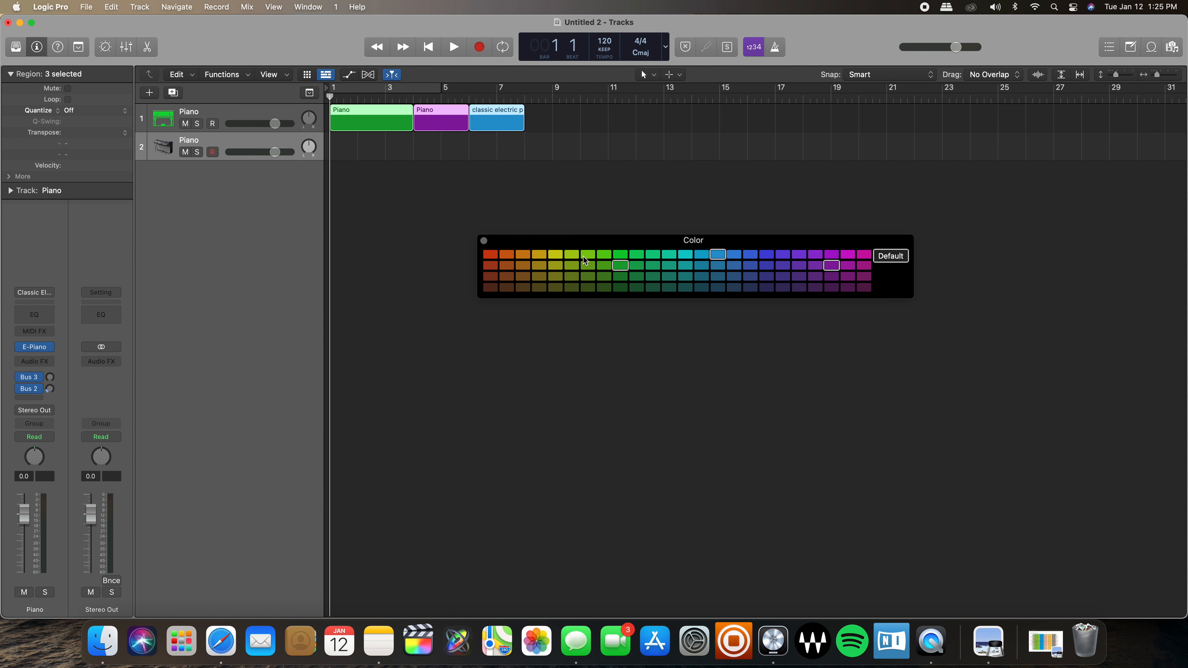
pyautogui.click(717, 255)
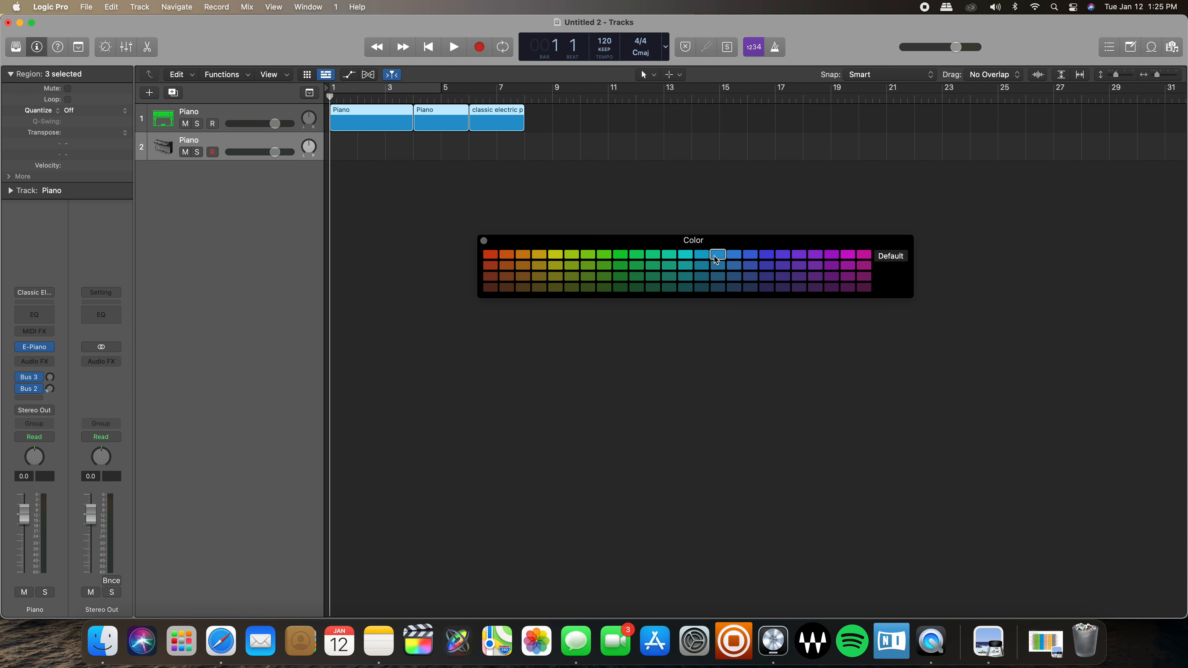
pyautogui.click(515, 195)
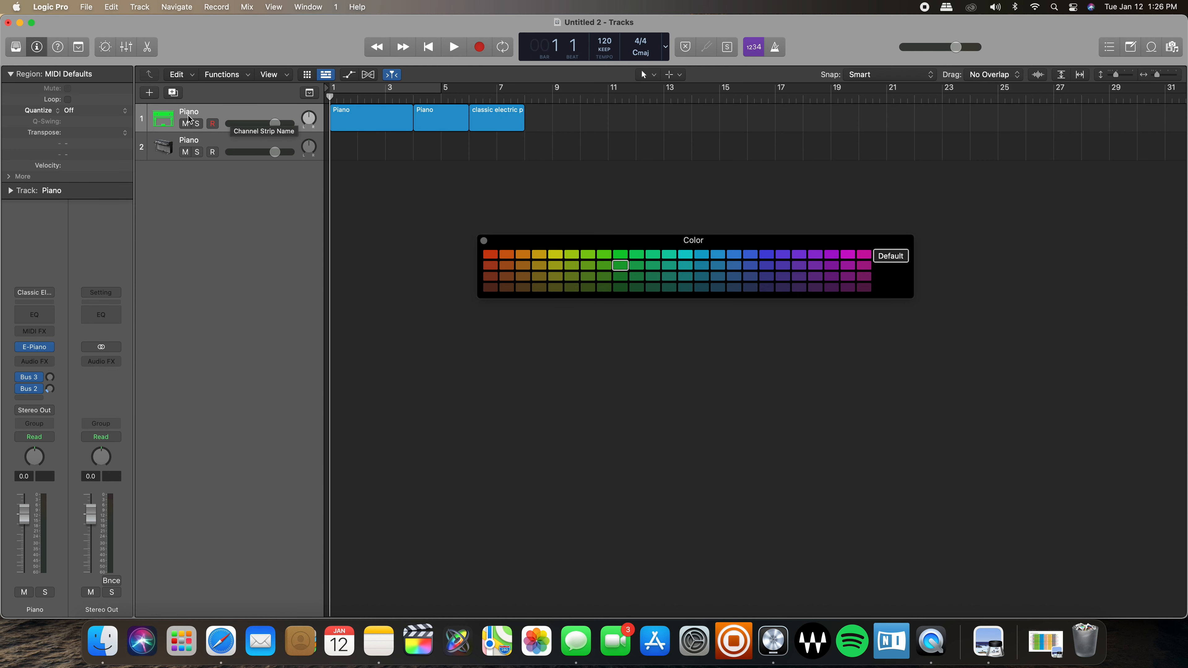
# - Open the mixer and color the first Piano channel strip purple
pyautogui.rightClick(235, 117)
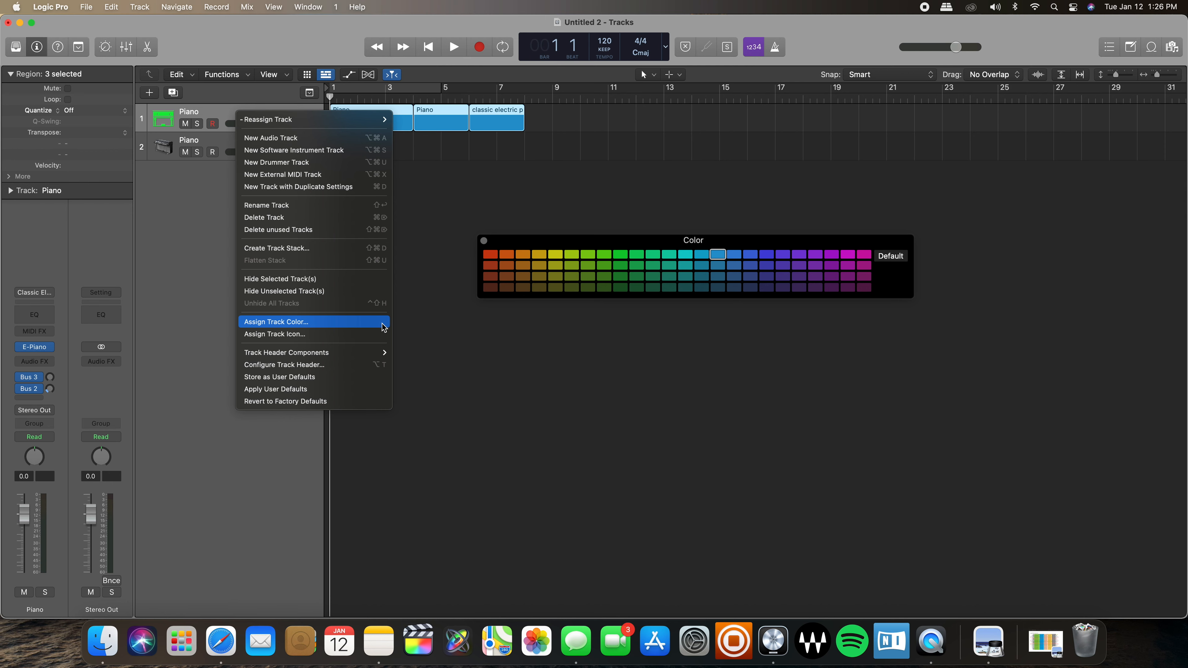
pyautogui.click(518, 381)
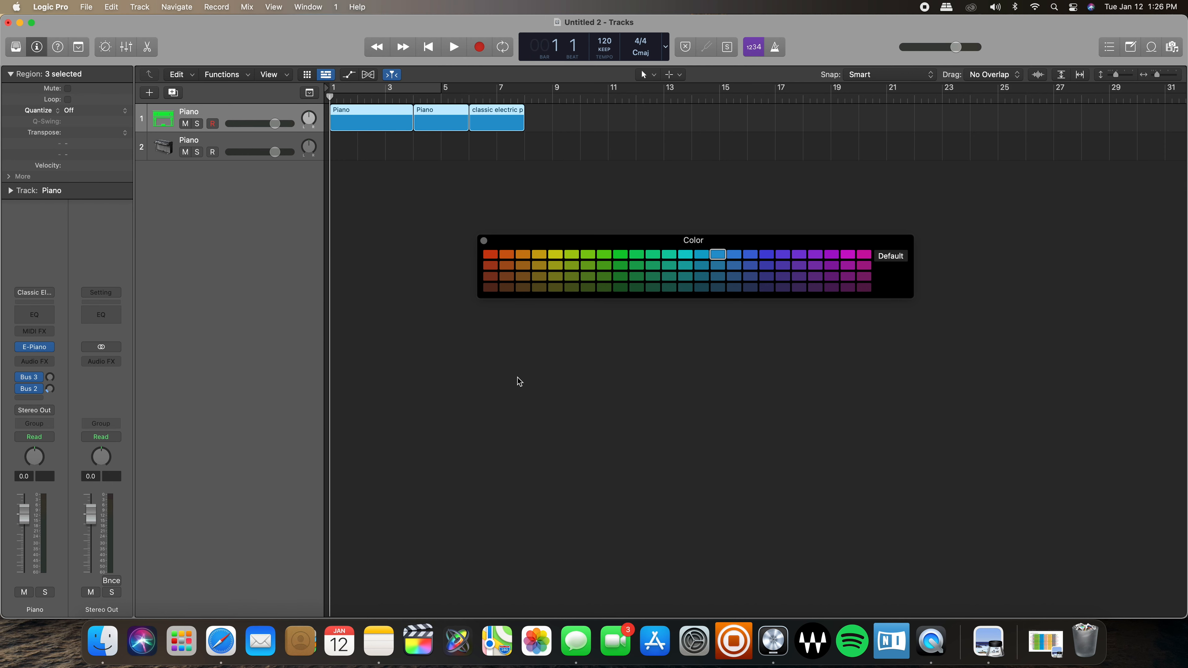
pyautogui.press('super+2')
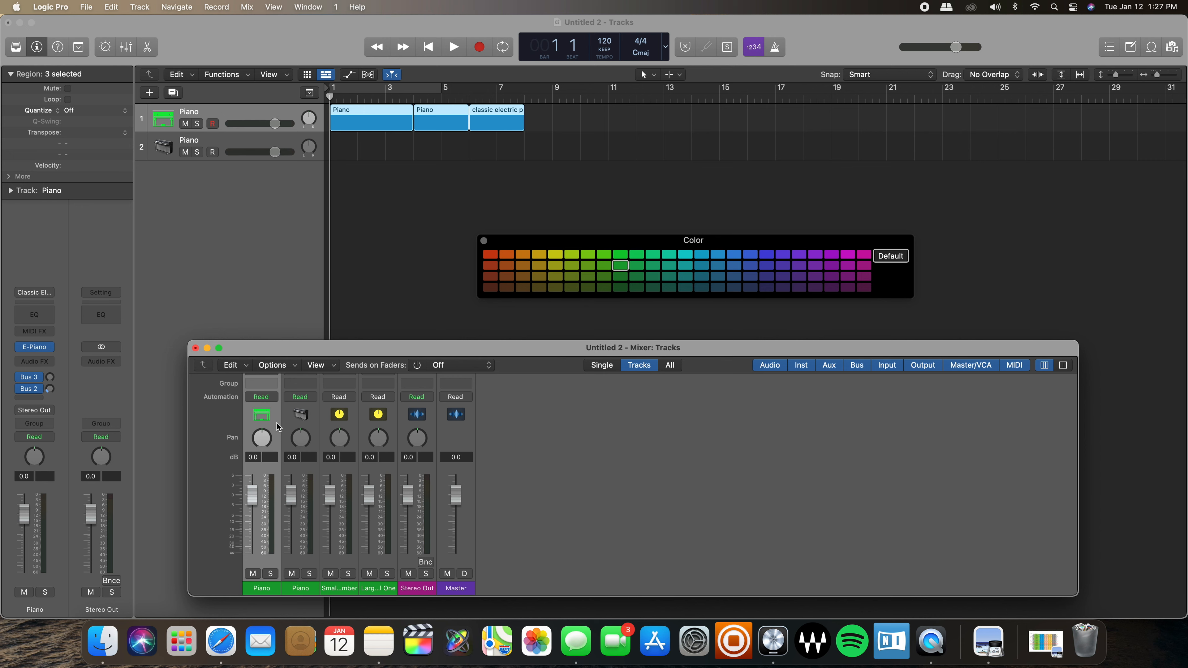
pyautogui.scroll(2, 275, 398)
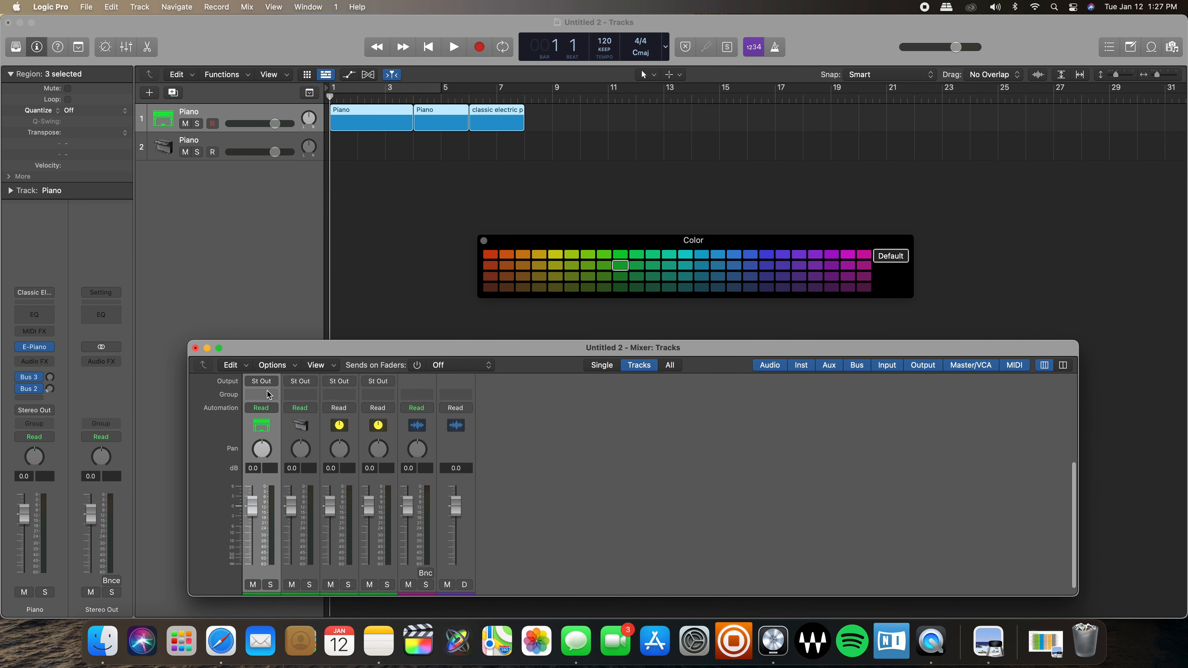
pyautogui.scroll(-2, 275, 398)
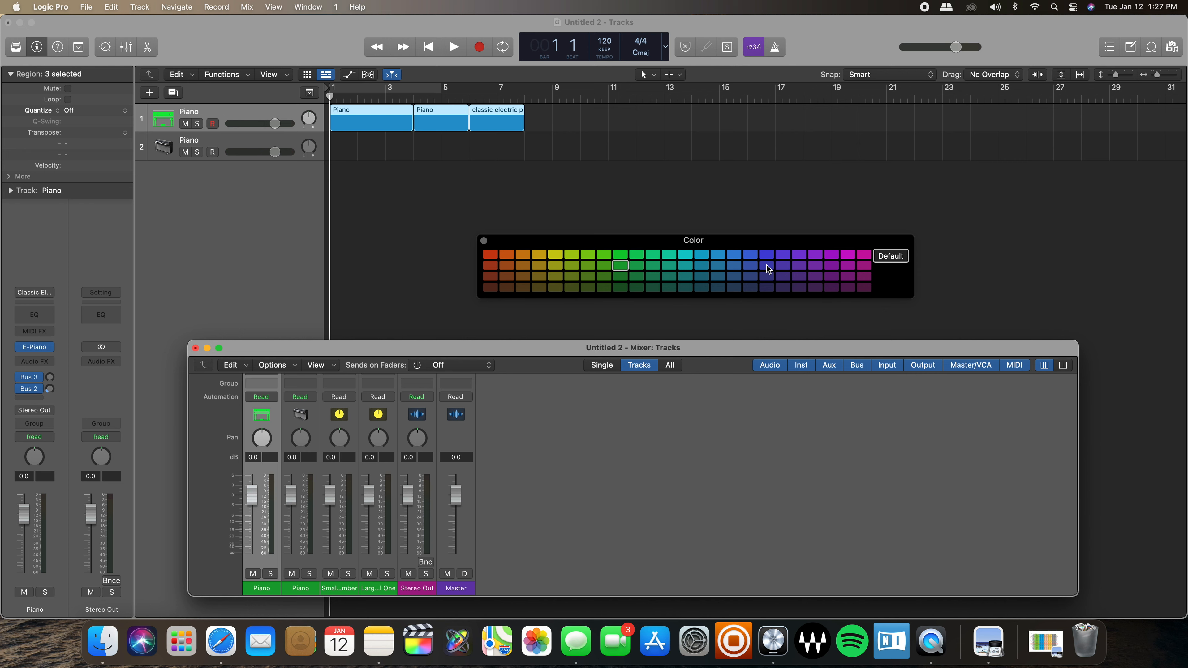
pyautogui.click(832, 265)
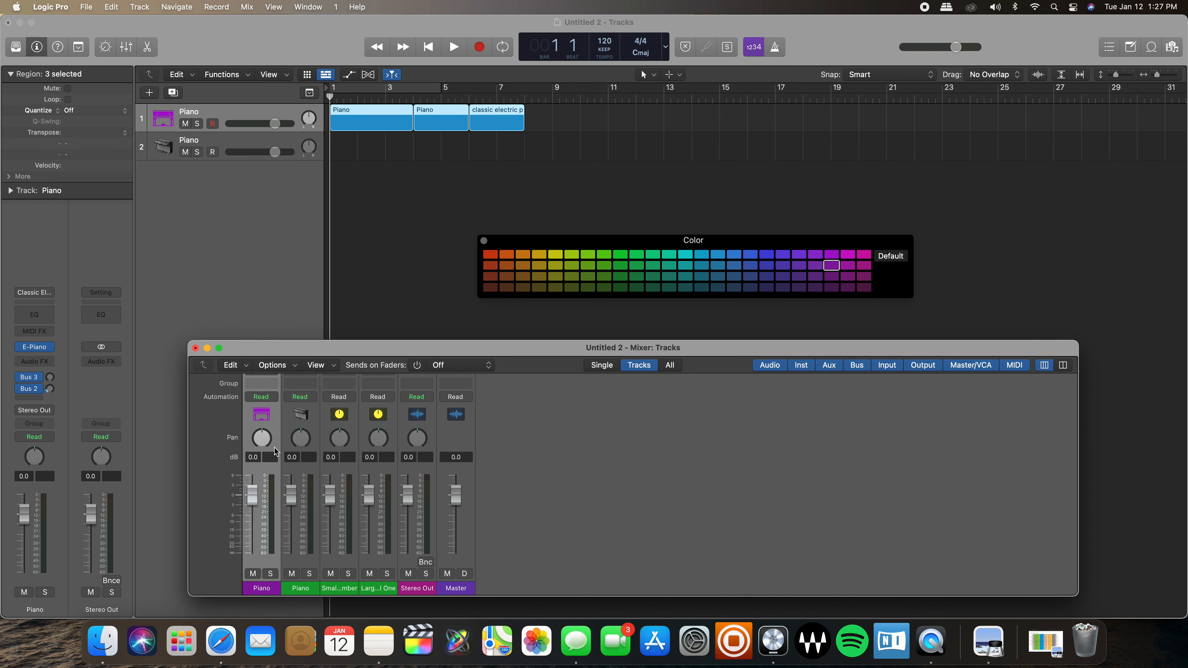
# - Select the second Piano channel strip in the mixer and color it bright red
pyautogui.click(315, 450)
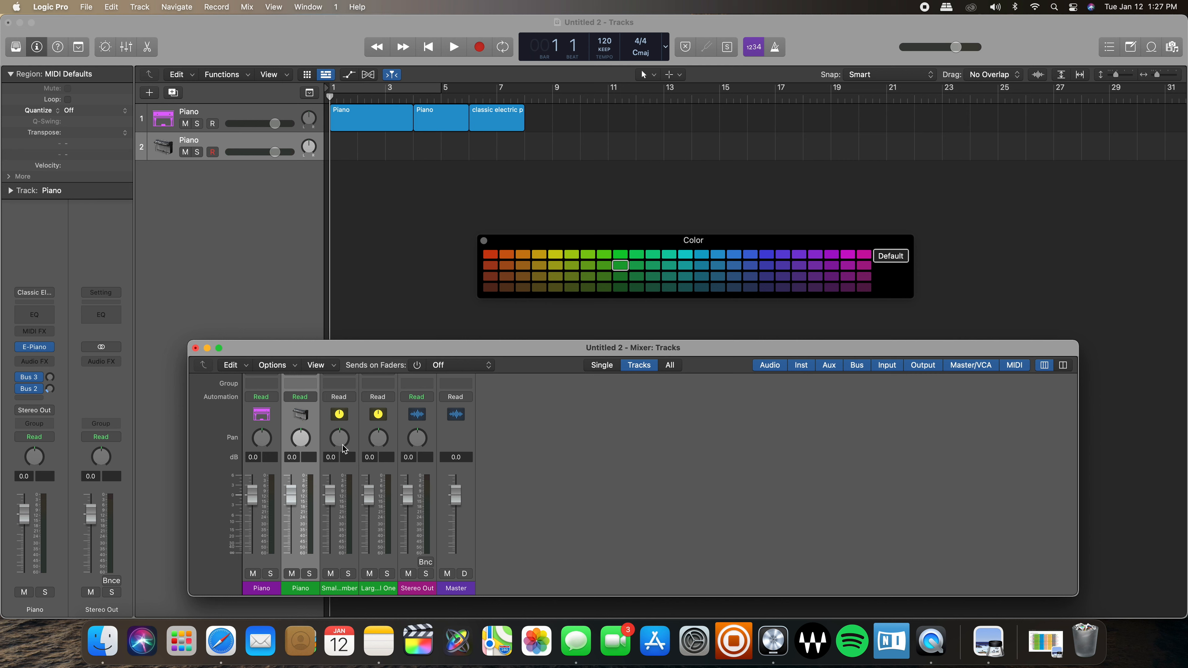
pyautogui.click(389, 450)
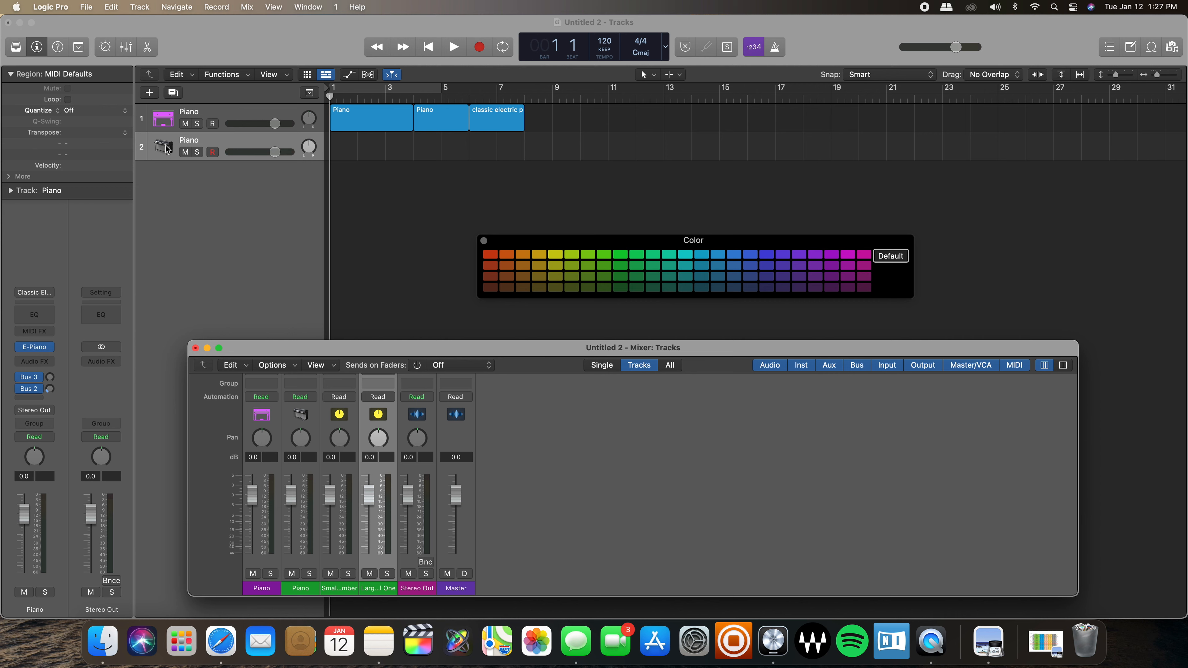
pyautogui.click(301, 589)
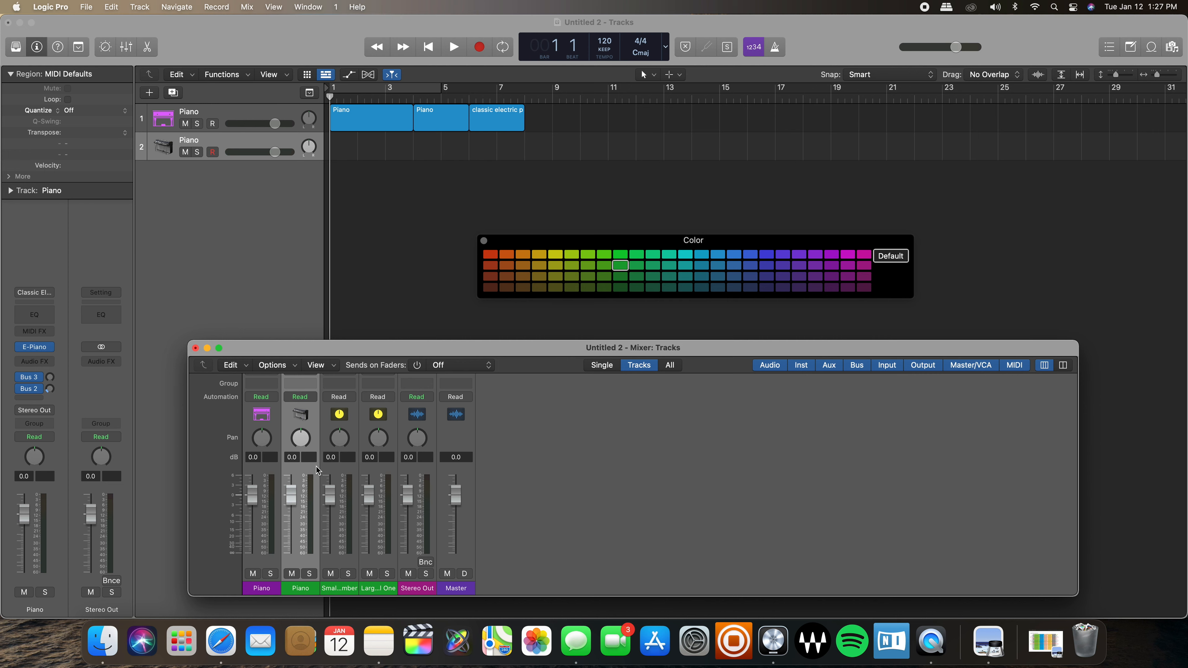
pyautogui.click(489, 255)
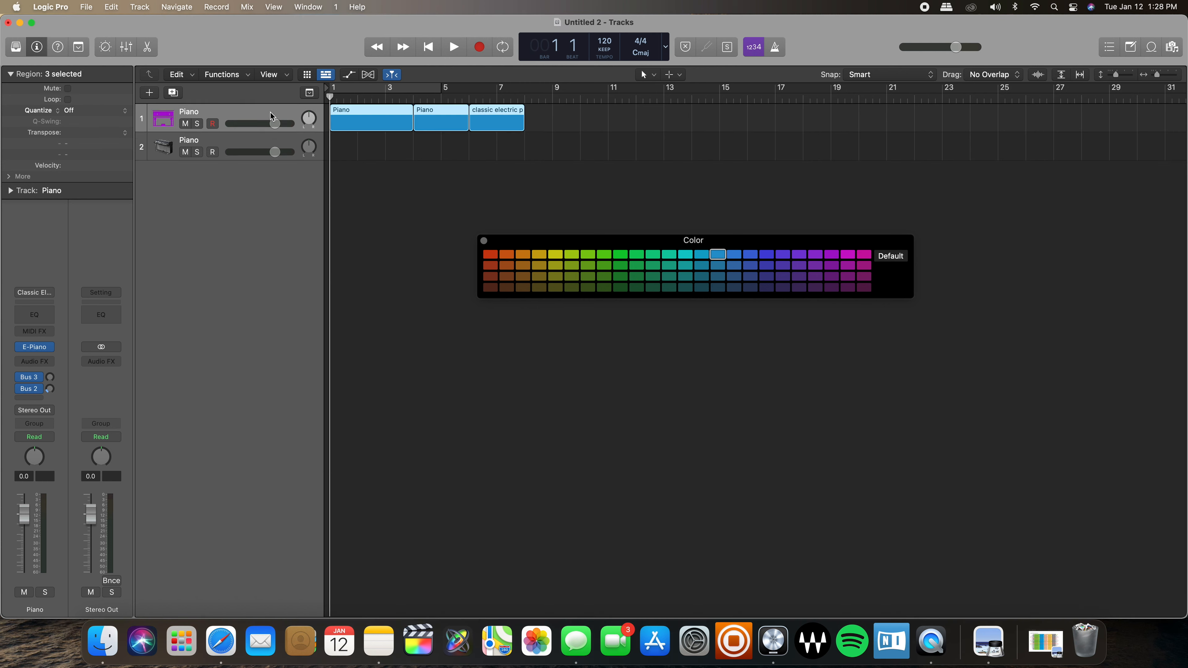
# - Recolor the first Piano channel strip blue in the mixer to match its regions, and close the color palette
pyautogui.click(264, 116)
pyautogui.press('super+2')
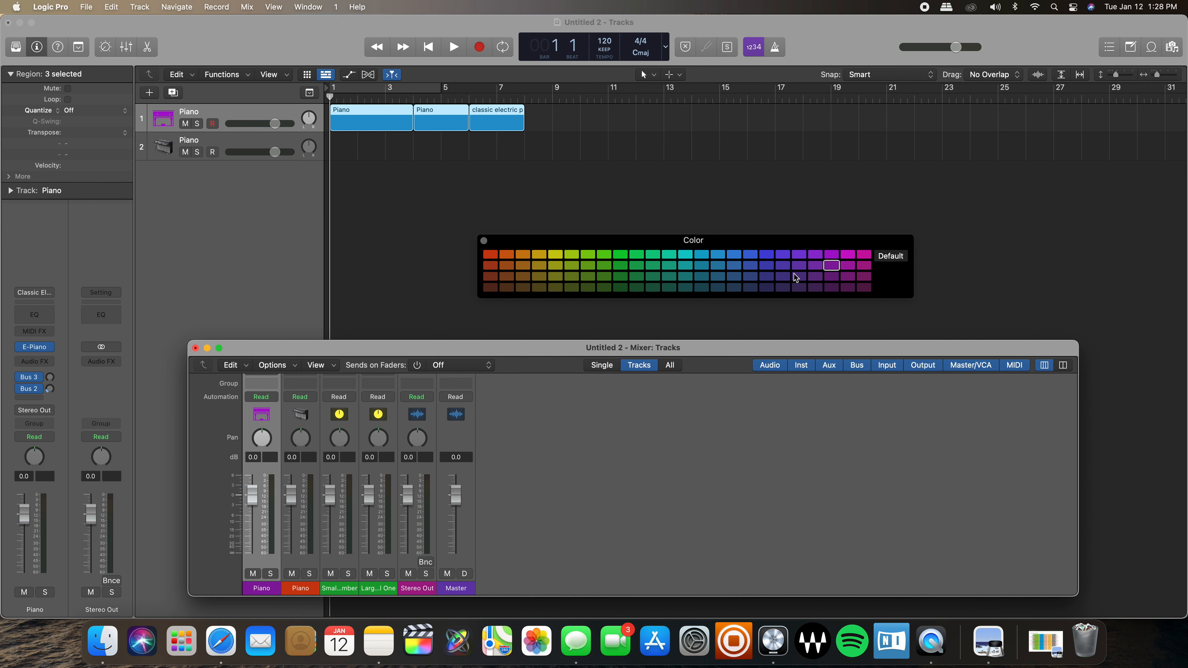
pyautogui.click(702, 266)
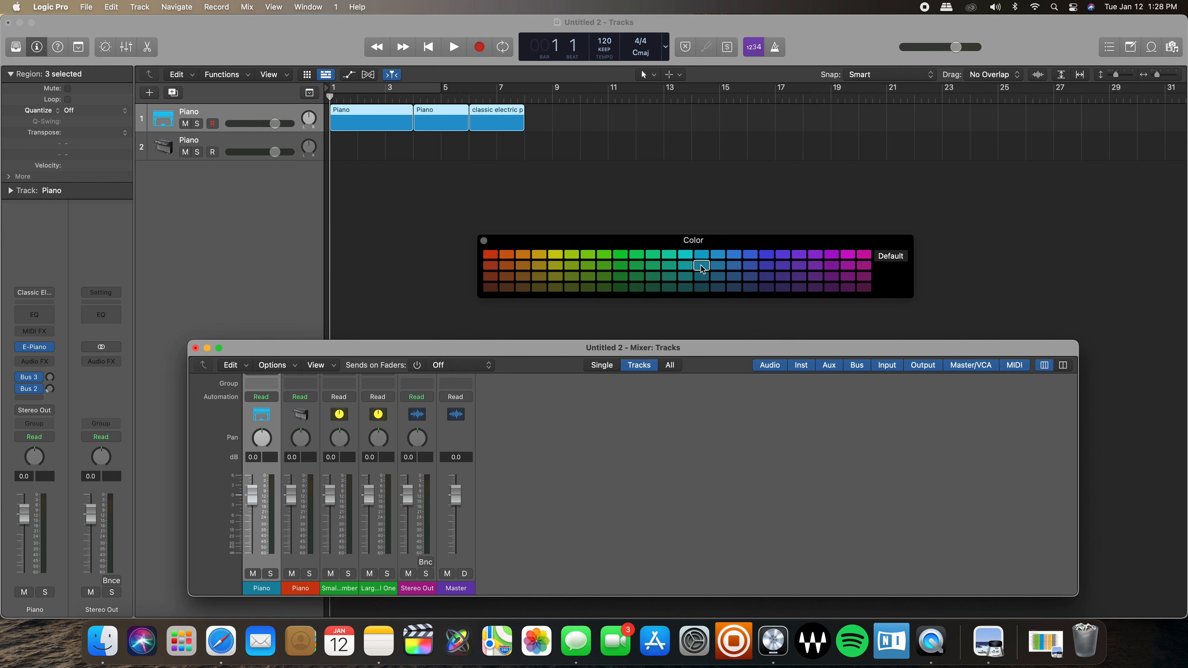
pyautogui.click(722, 269)
pyautogui.click(385, 207)
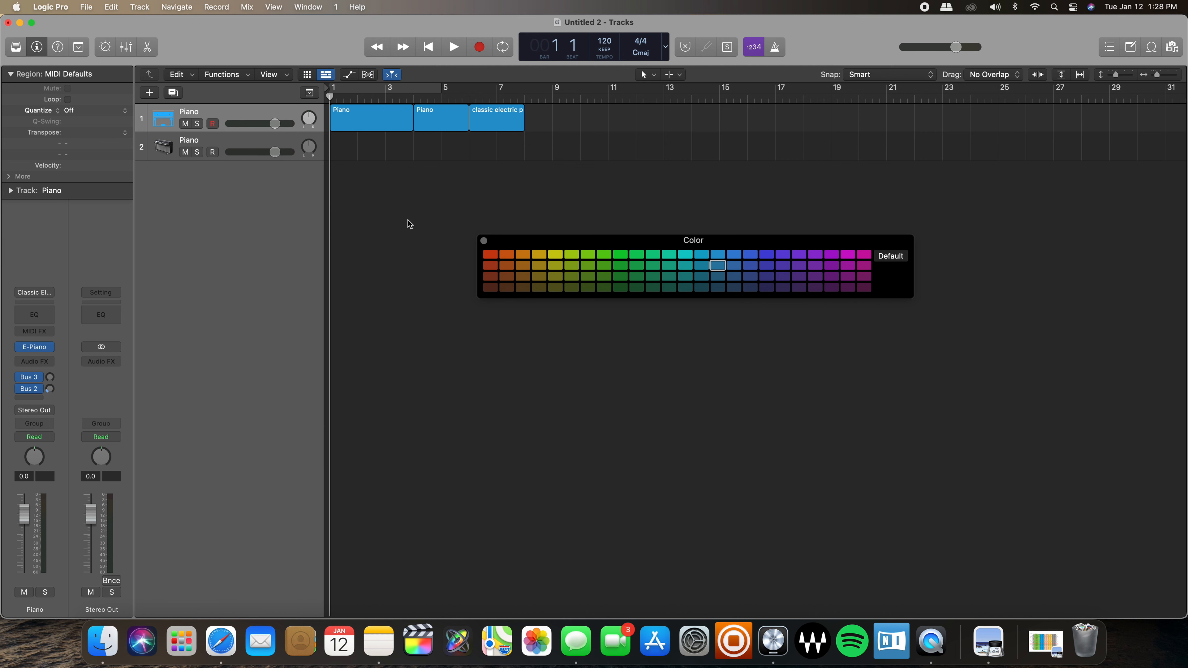
pyautogui.click(484, 240)
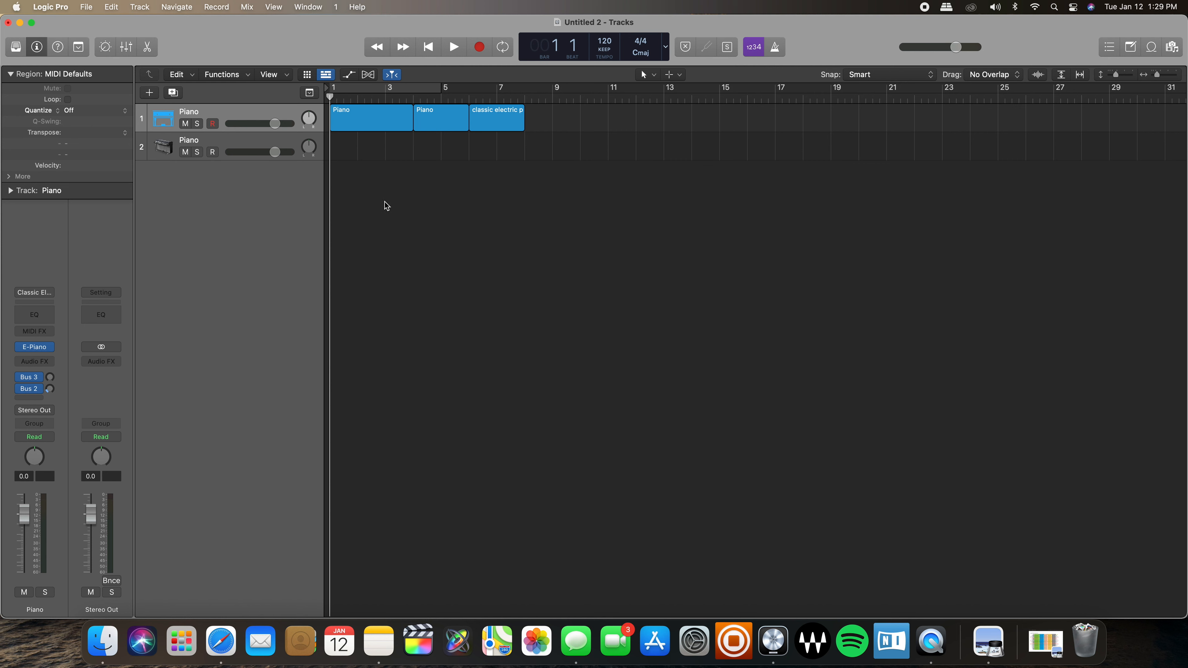
# - Duplicate the second Piano track five times with the same settings
pyautogui.click(216, 143)
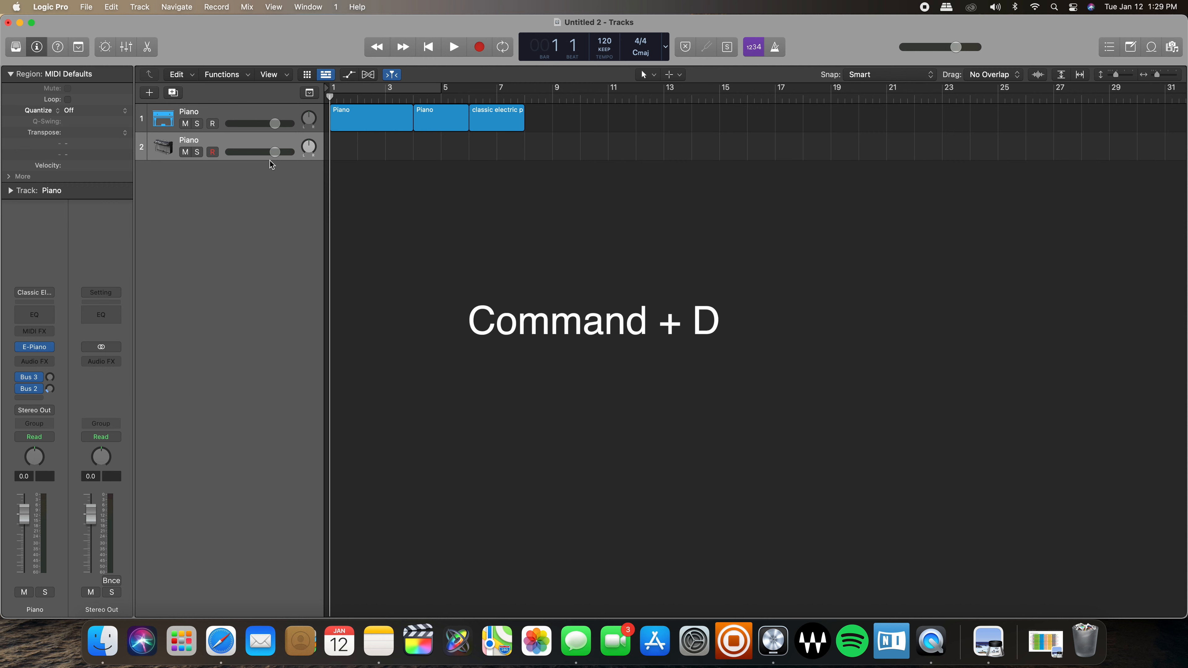
pyautogui.press('super+d')
pyautogui.press('super+d')
pyautogui.press('super+d')
pyautogui.press('super+d')
pyautogui.press('super+d')
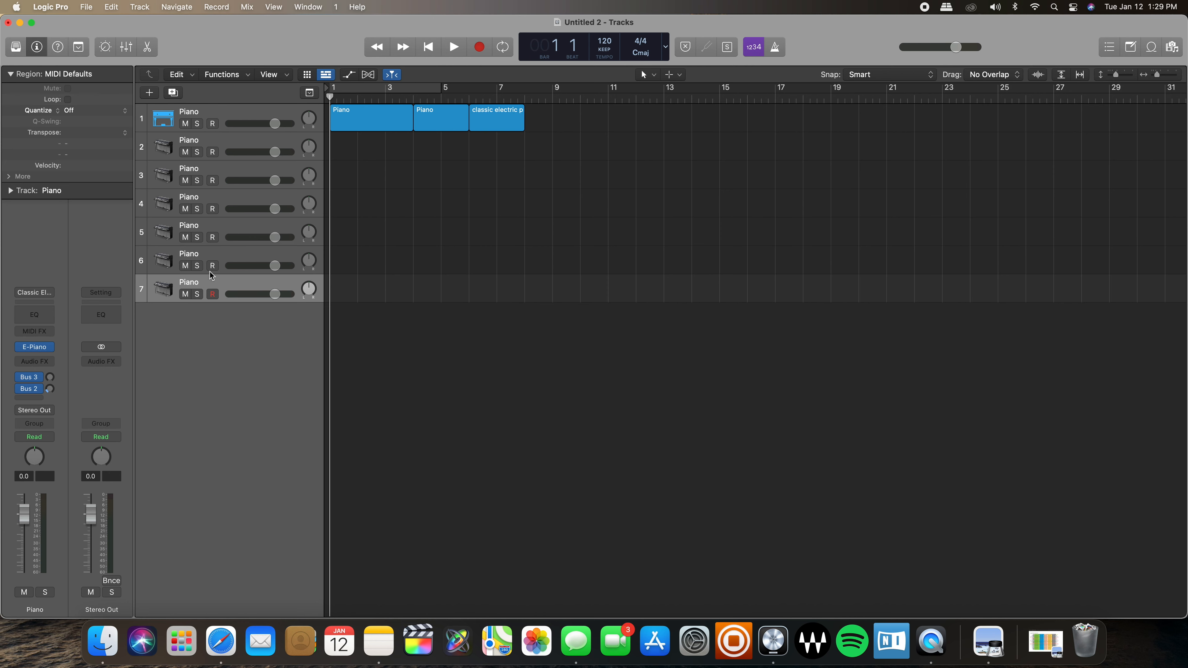
# - Create an empty one-bar region at bar 1 of track 5 and repeat it three times
pyautogui.click(204, 228)
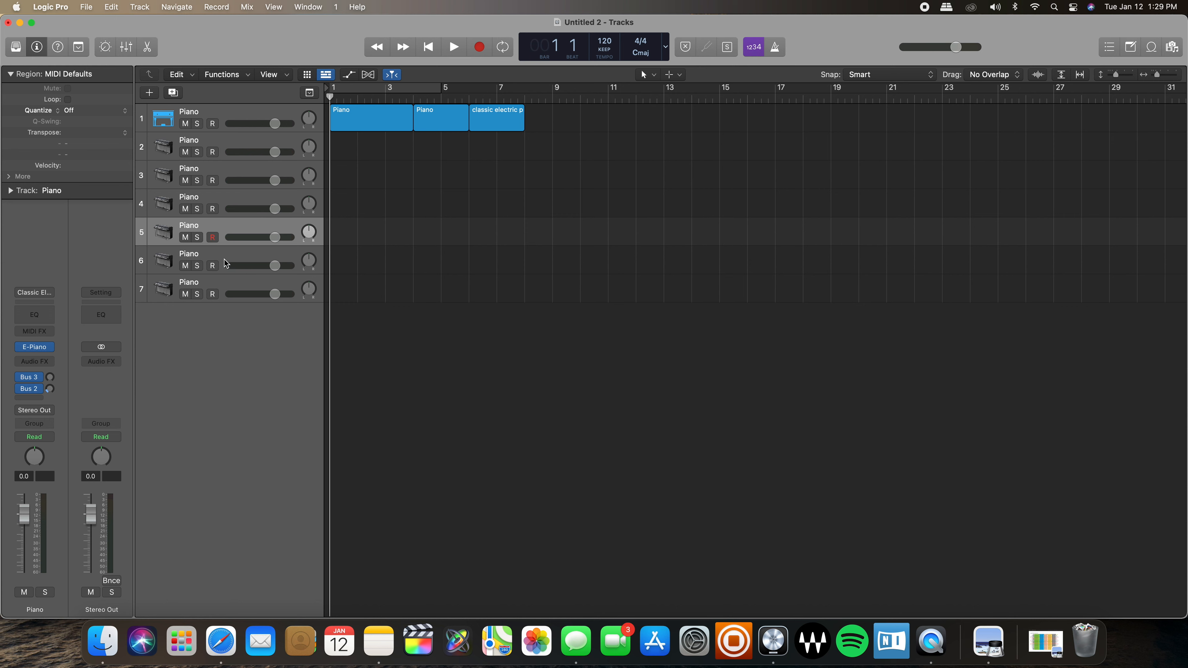
pyautogui.rightClick(353, 237)
pyautogui.click(370, 238)
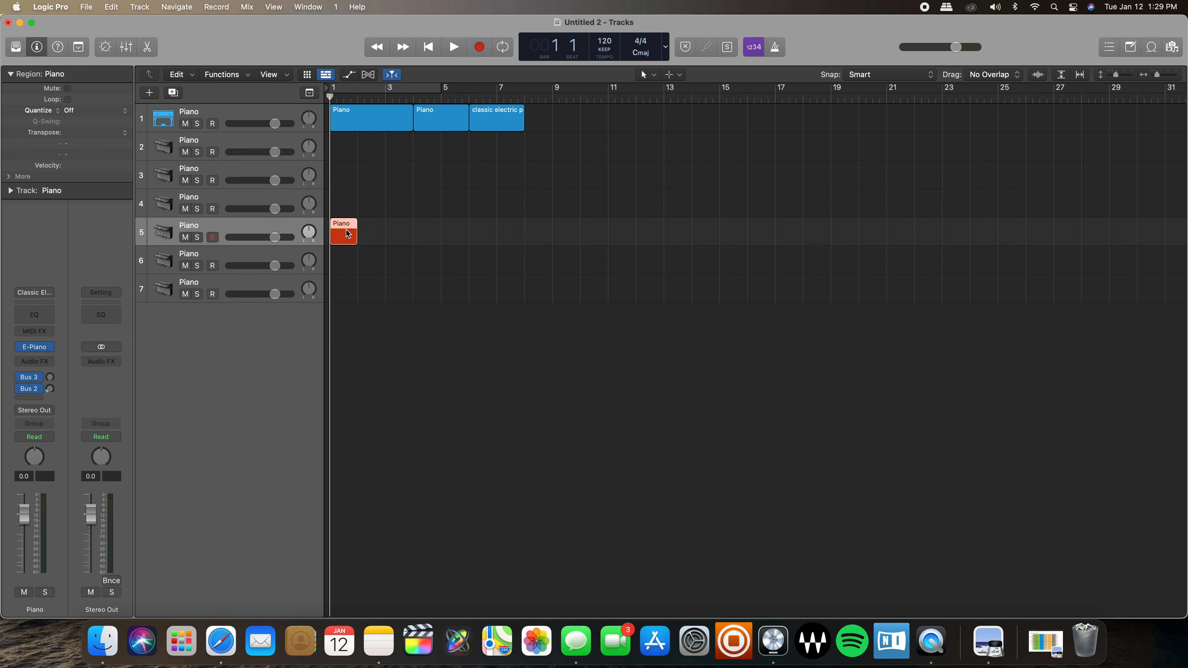
pyautogui.press('super+r')
pyautogui.press('super+r')
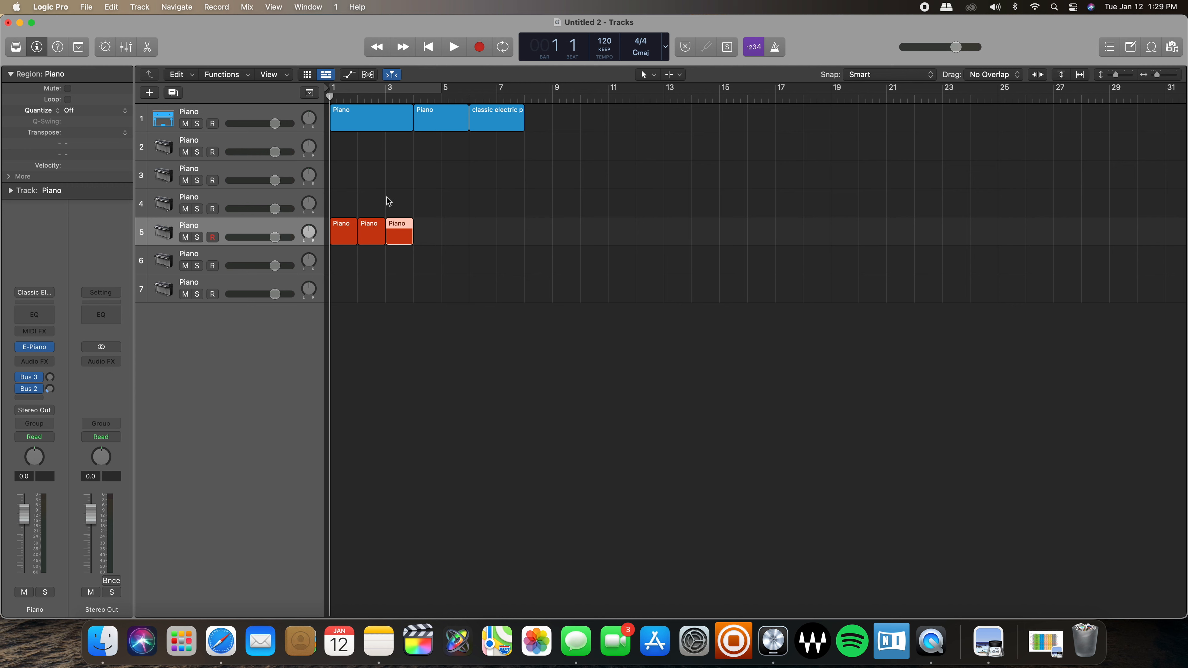
pyautogui.press('super+r')
# - Place two red regions at bar 1 on each of tracks 6 and 7, and copy track 1's blue regions onto tracks 2 to 4
pyautogui.moveTo(393, 202); pyautogui.dragTo(363, 265)
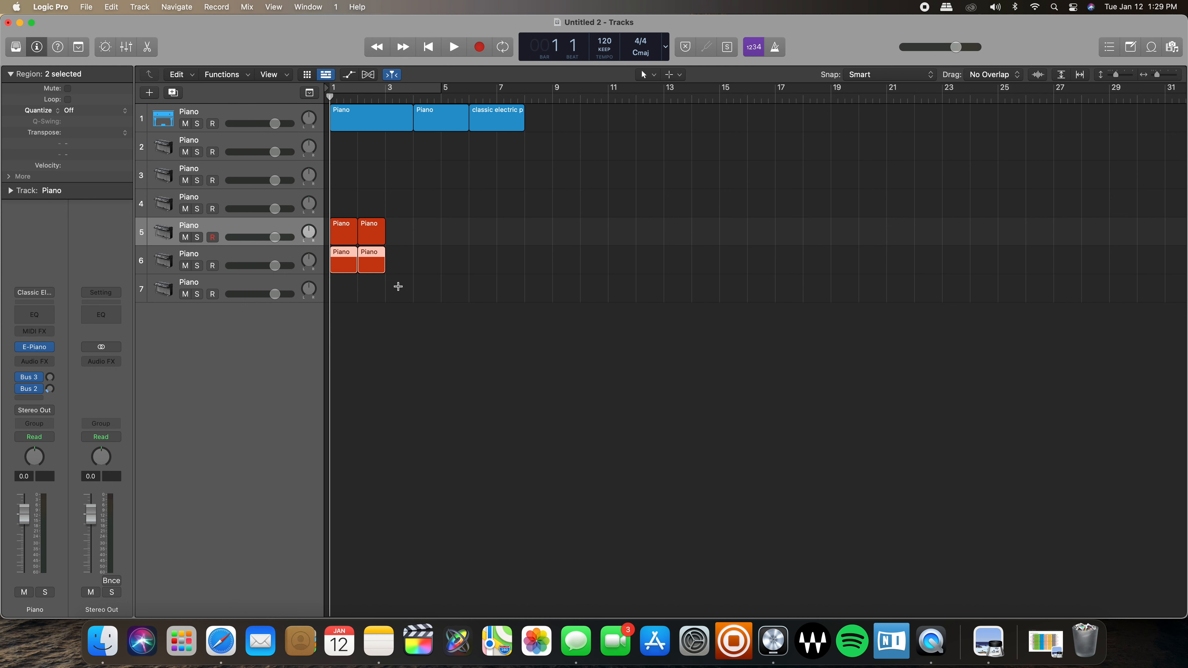
pyautogui.press('super+r')
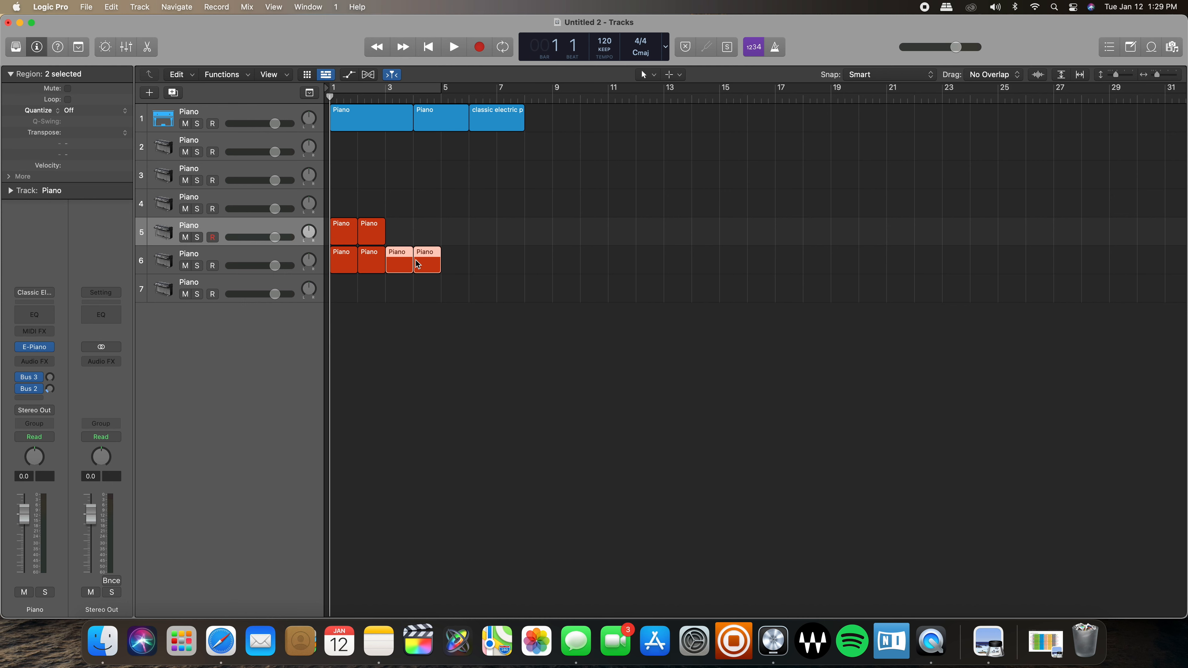
pyautogui.moveTo(416, 260); pyautogui.dragTo(360, 289)
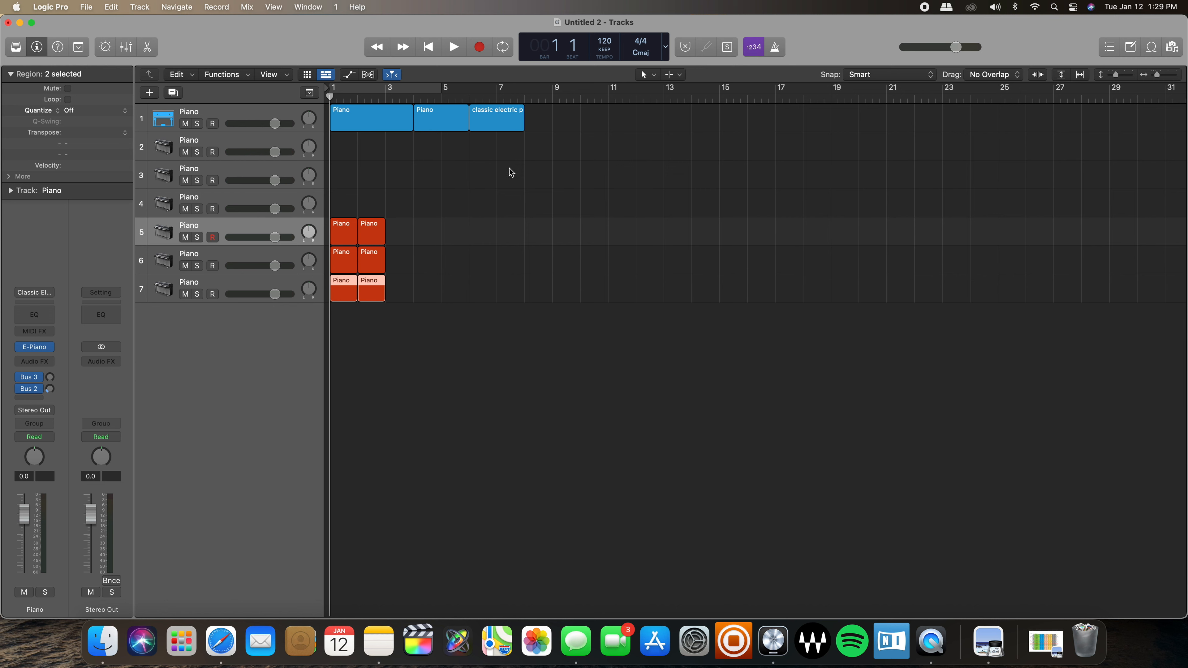
pyautogui.moveTo(509, 168); pyautogui.dragTo(373, 195)
pyautogui.click(459, 388)
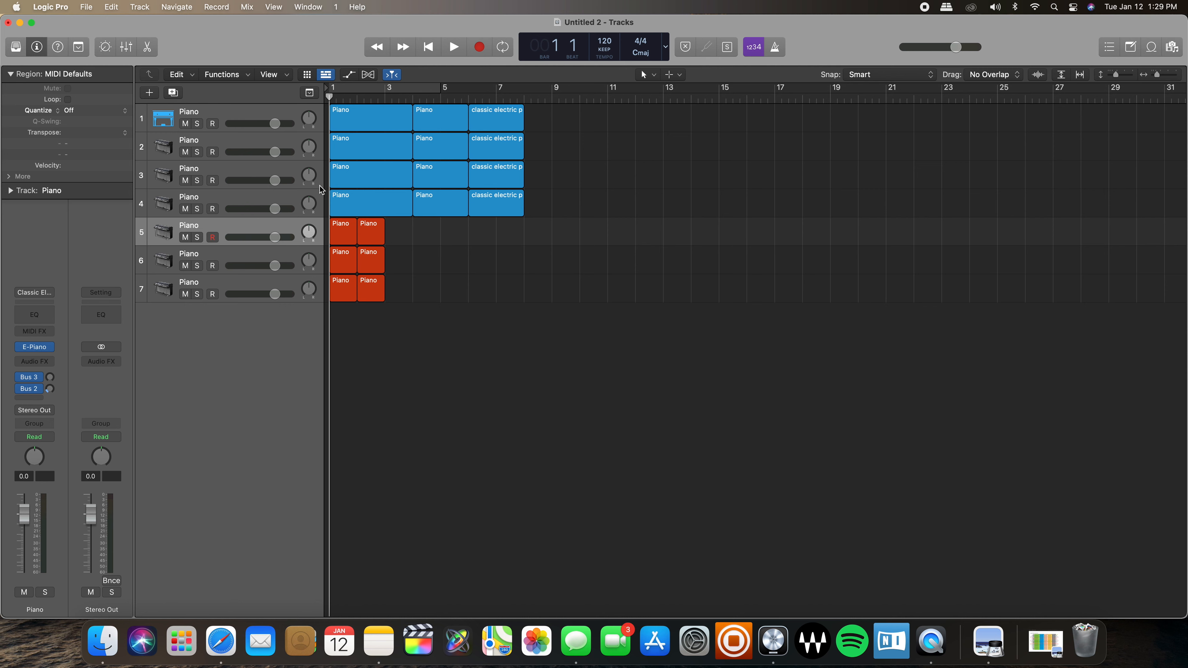
# - Create a Folder Stack from the first Piano track
pyautogui.click(224, 117)
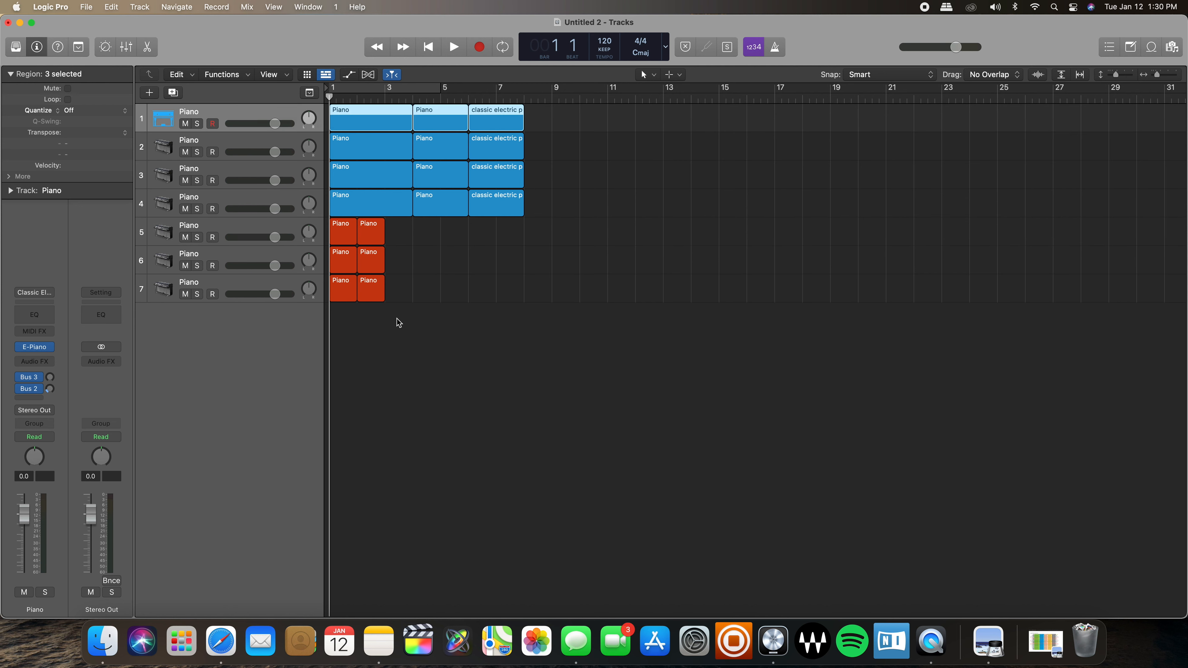
pyautogui.rightClick(255, 115)
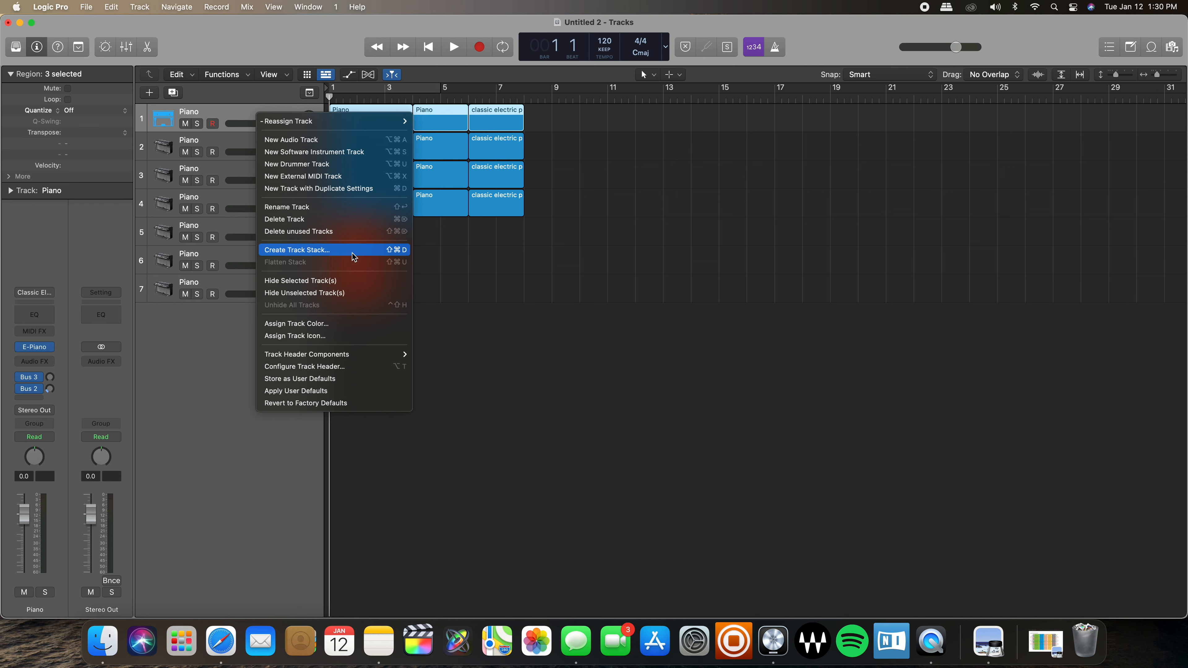
pyautogui.click(405, 256)
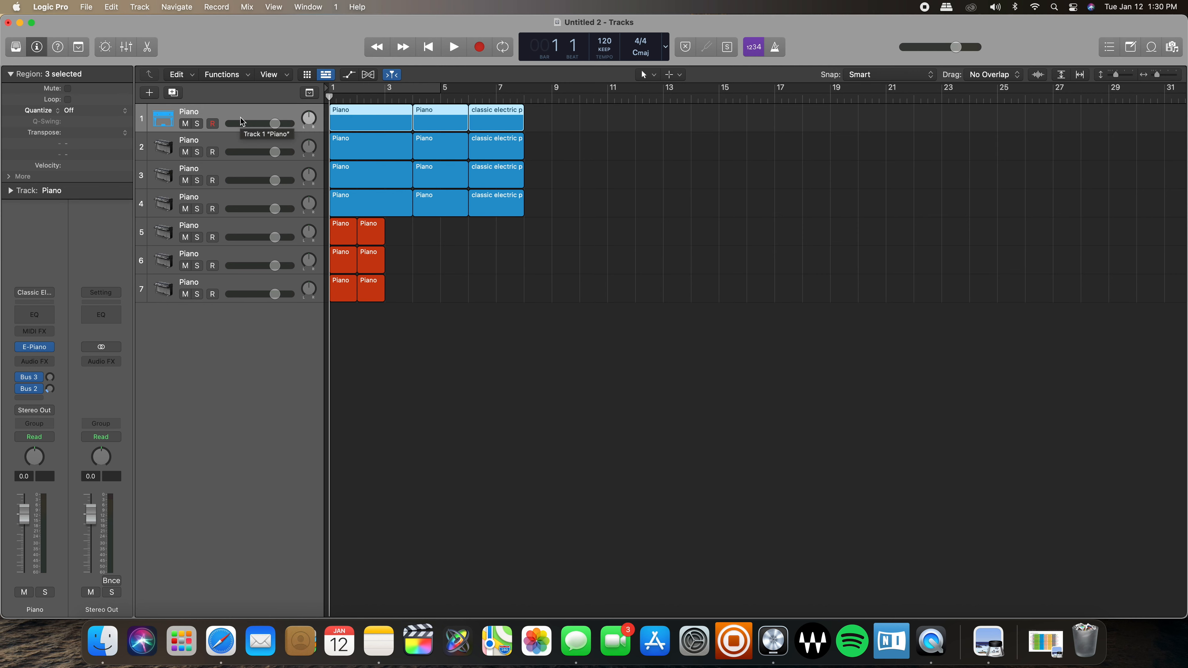
pyautogui.press('shift+super+d')
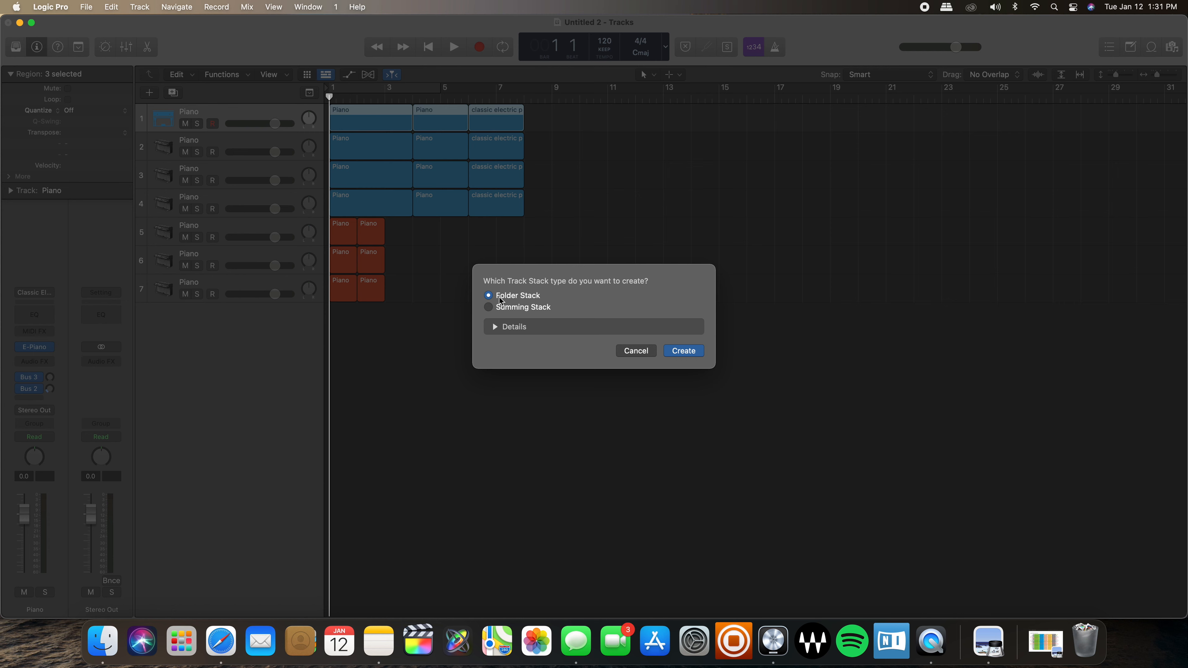
pyautogui.click(683, 351)
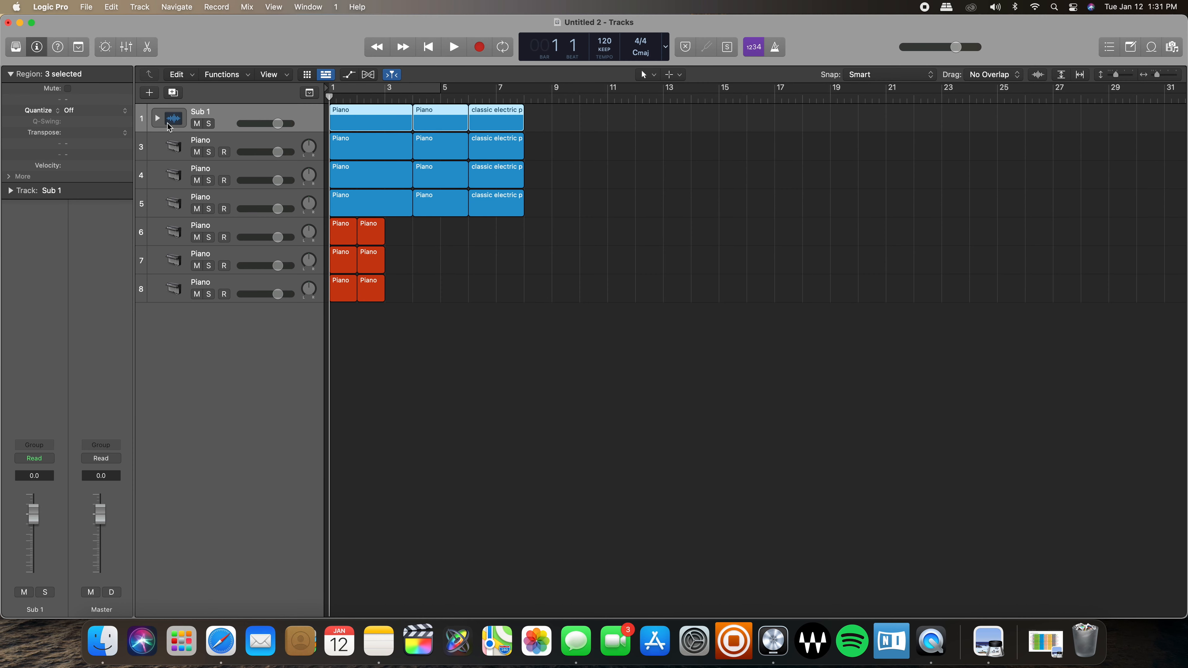
# - Expand and collapse the Sub 1 stack to examine the track inside it
pyautogui.click(160, 118)
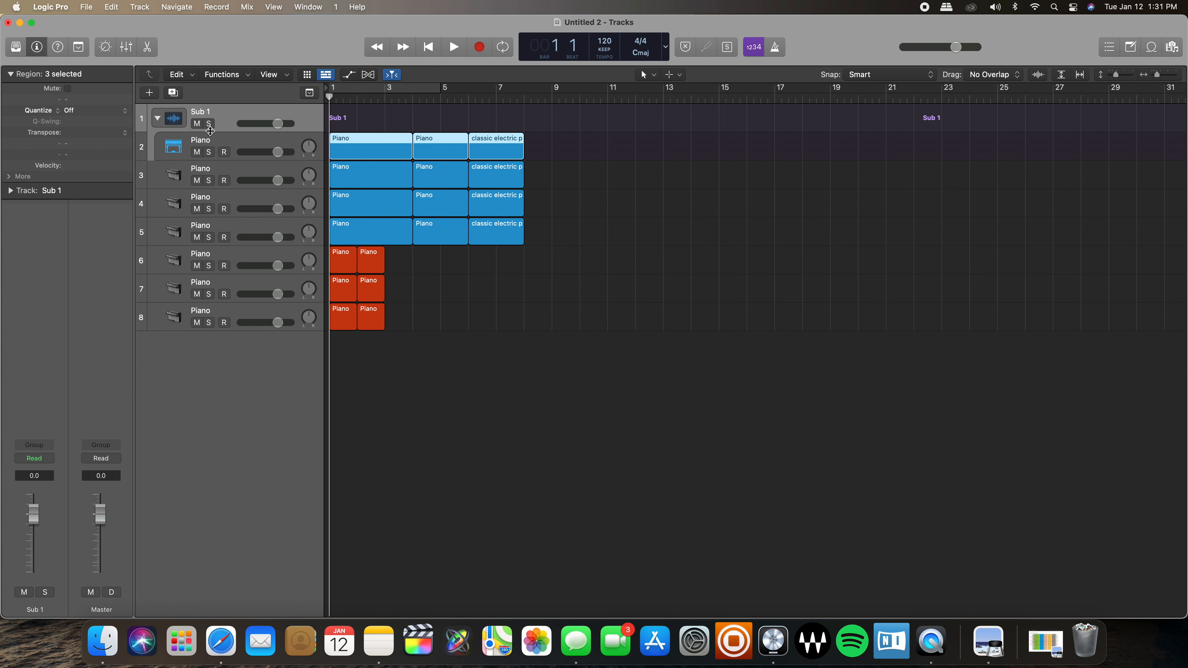
pyautogui.click(158, 120)
pyautogui.click(158, 120)
pyautogui.click(158, 120)
pyautogui.click(157, 120)
# - Rename the Sub 1 stack "Chords Folder"
pyautogui.click(213, 111)
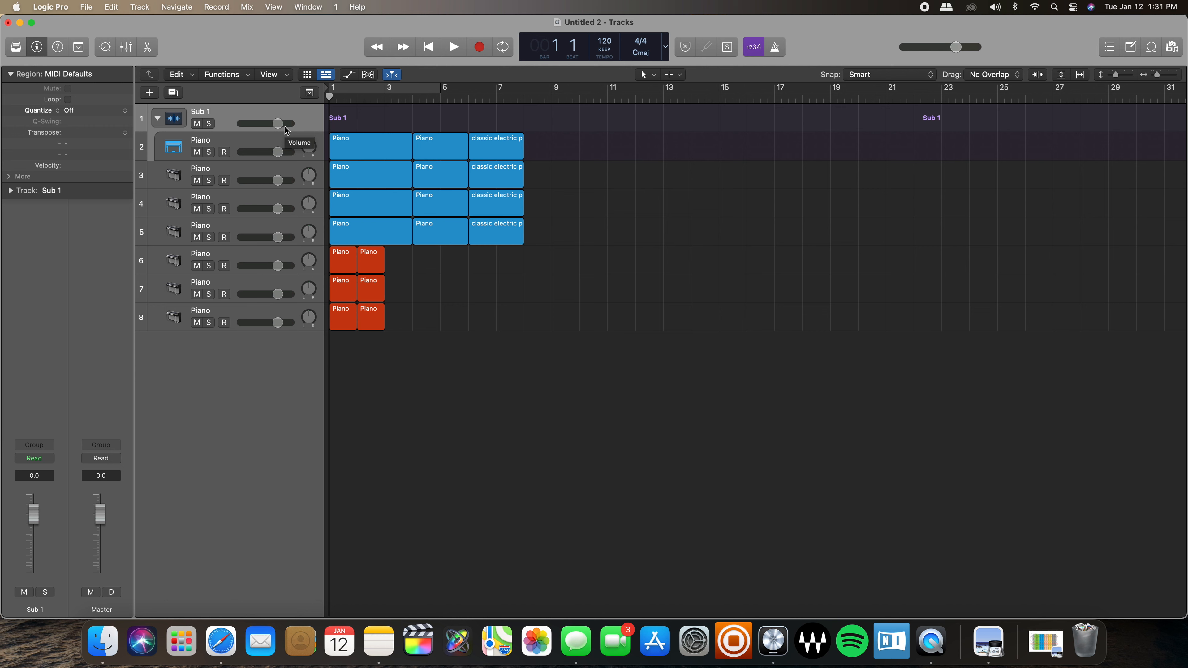
pyautogui.hotkey('shift', 'Return')
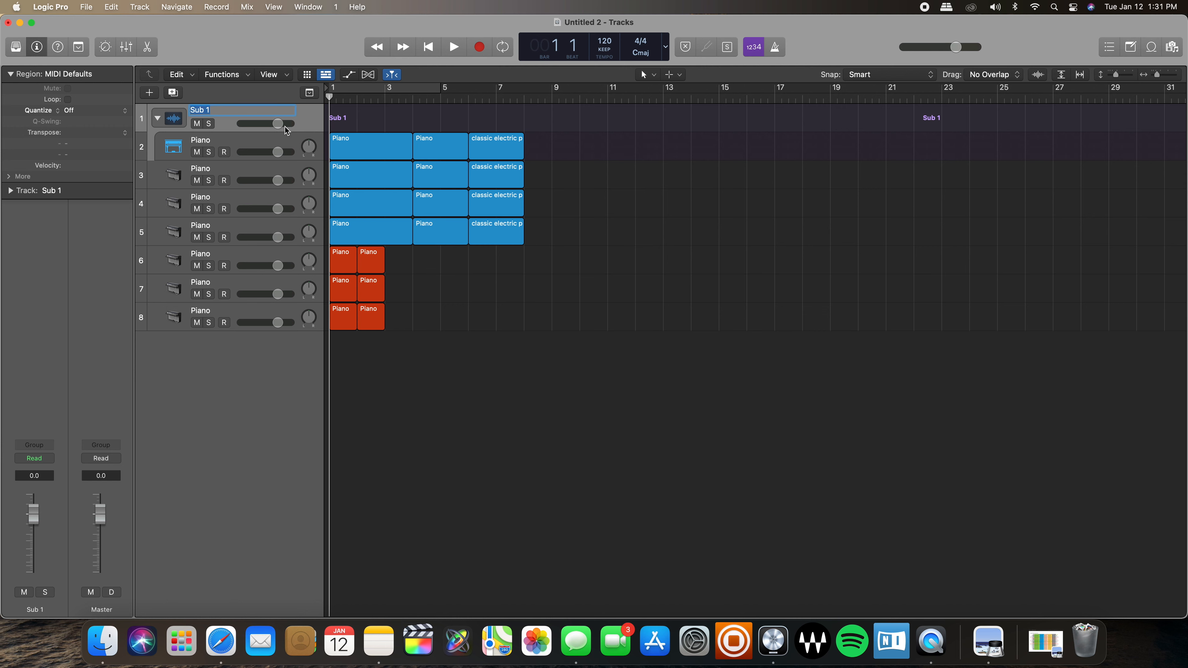
pyautogui.write('M')
pyautogui.press('BackSpace')
pyautogui.write('Chords Folder')
pyautogui.click(292, 358)
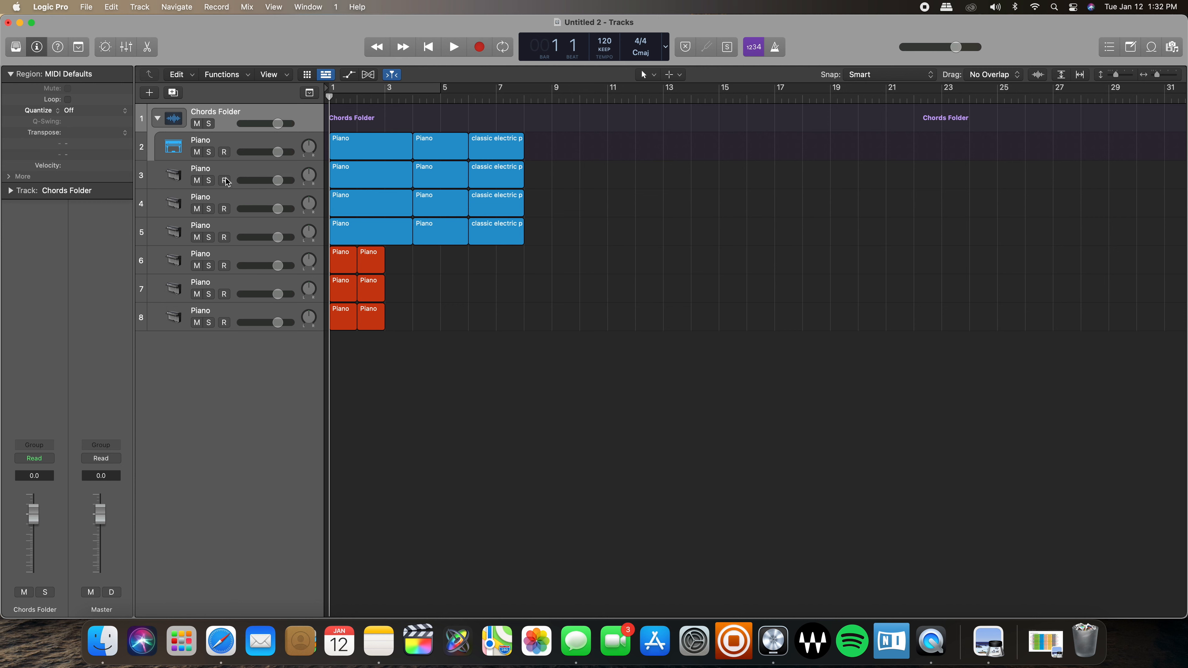
# - Move the two Piano tracks directly below the stack into the Chords Folder
pyautogui.moveTo(239, 168); pyautogui.dragTo(237, 139)
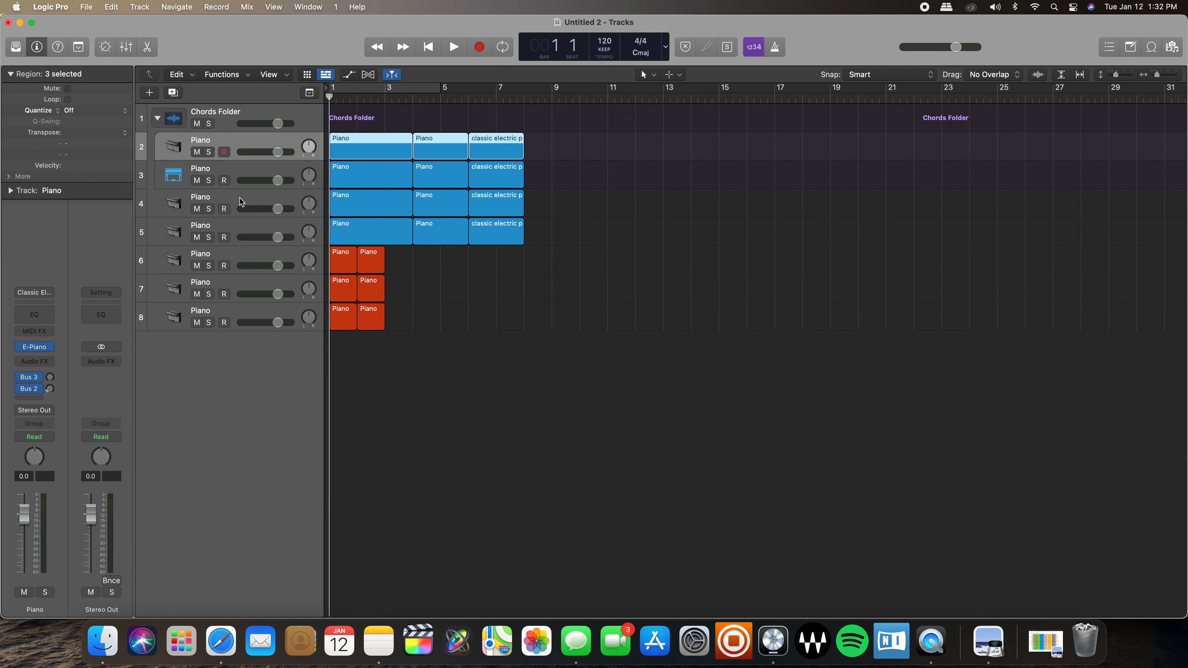
pyautogui.moveTo(239, 198); pyautogui.dragTo(237, 159)
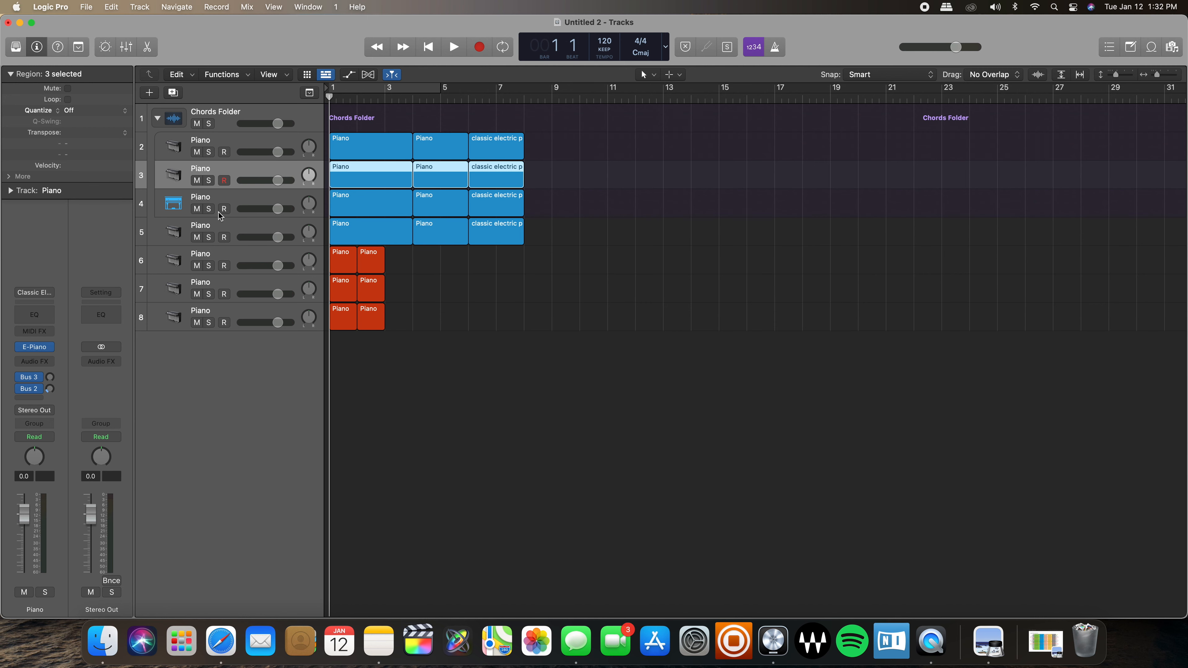
# - Undo the track moves into the stack and the stack's renaming
pyautogui.press('super+z')
pyautogui.press('super+z')
pyautogui.press('super+z')
pyautogui.press('super+z')
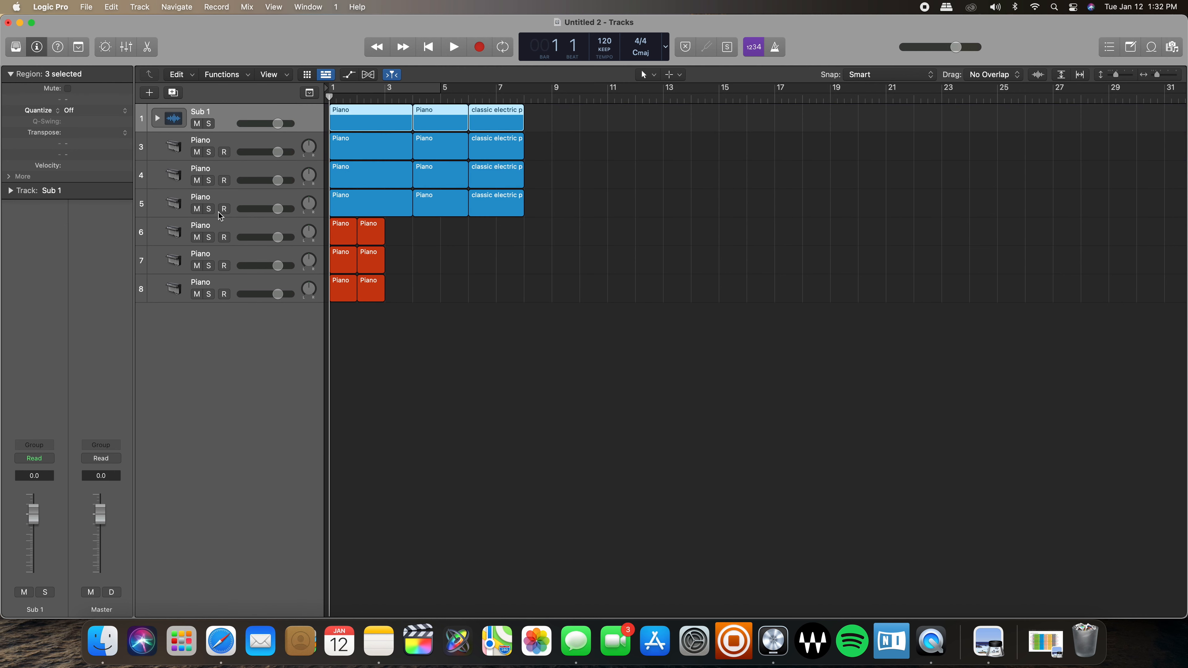
# - Undo the creation of the Sub 1 stack so all the Piano tracks are ungrouped
pyautogui.press('super+z')
pyautogui.press('super+z')
pyautogui.press('super+z')
pyautogui.press('super+z')
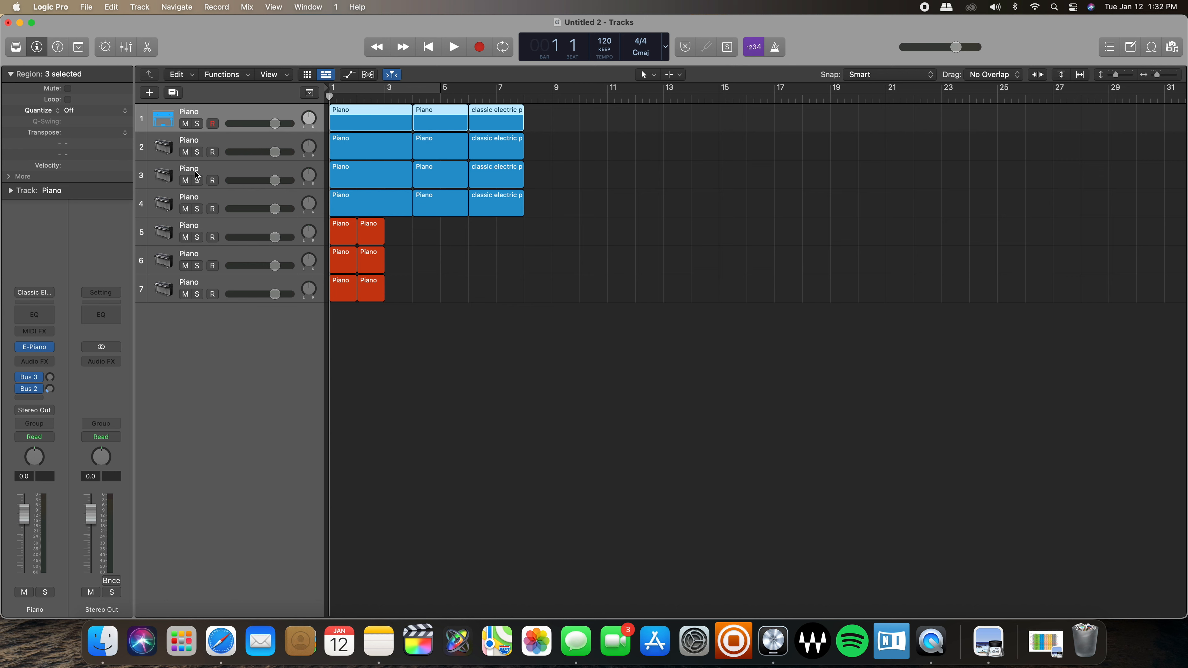
# - Select the four Piano tracks with blue regions and group them into a Folder Stack
pyautogui.click(235, 138)
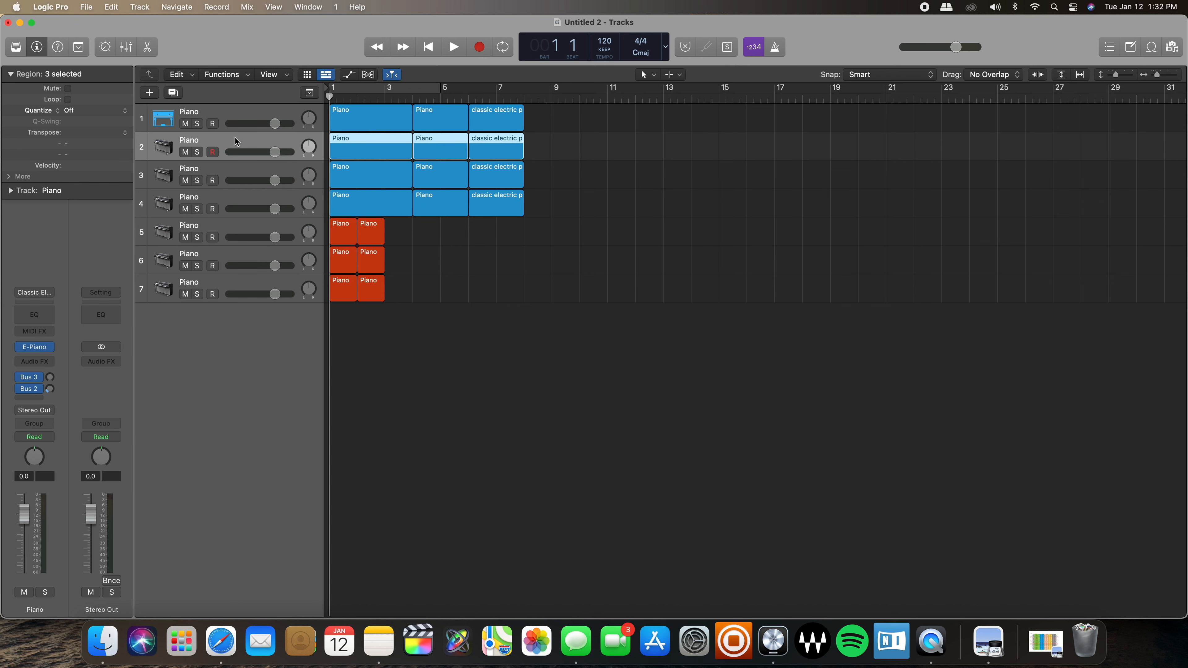
pyautogui.keyDown('shift'); pyautogui.click(224, 115); pyautogui.keyUp('shift')
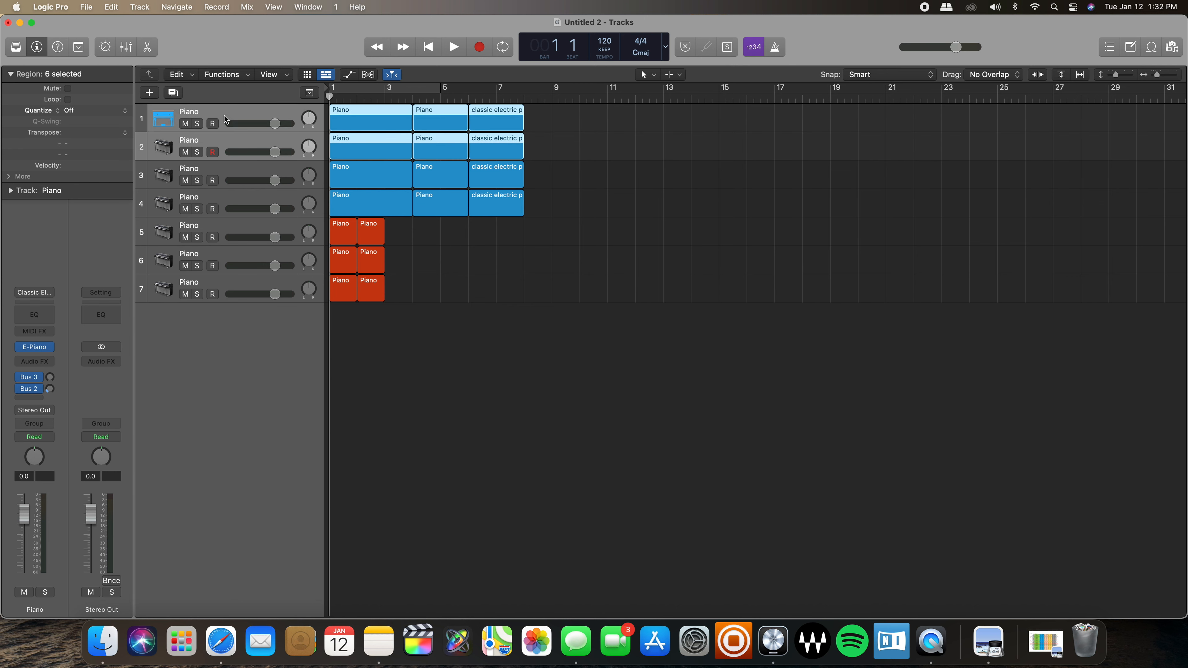
pyautogui.keyDown('shift'); pyautogui.click(225, 172); pyautogui.keyUp('shift')
pyautogui.keyDown('shift'); pyautogui.click(225, 195); pyautogui.keyUp('shift')
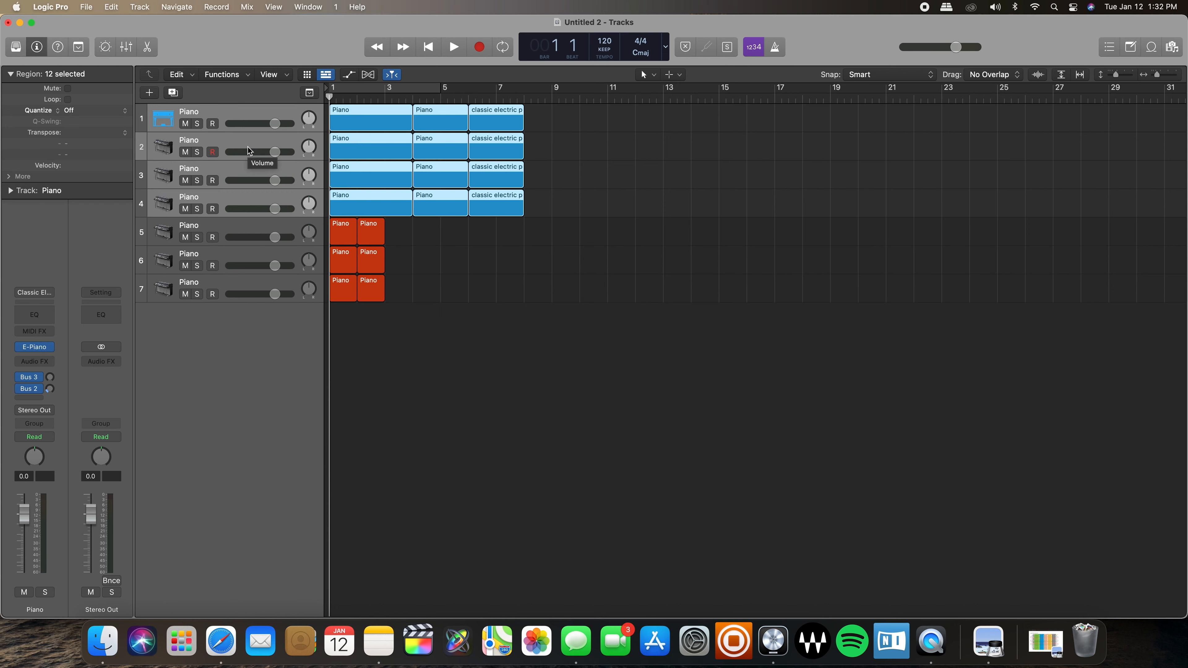
pyautogui.press('super+shift+d')
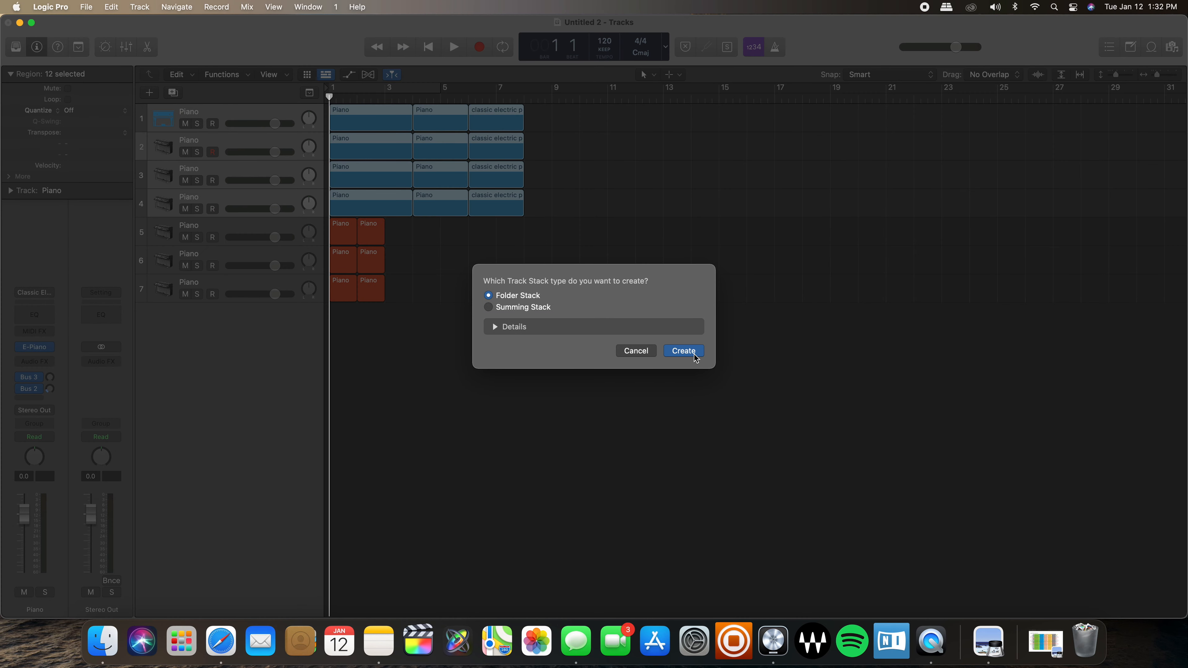
pyautogui.click(684, 351)
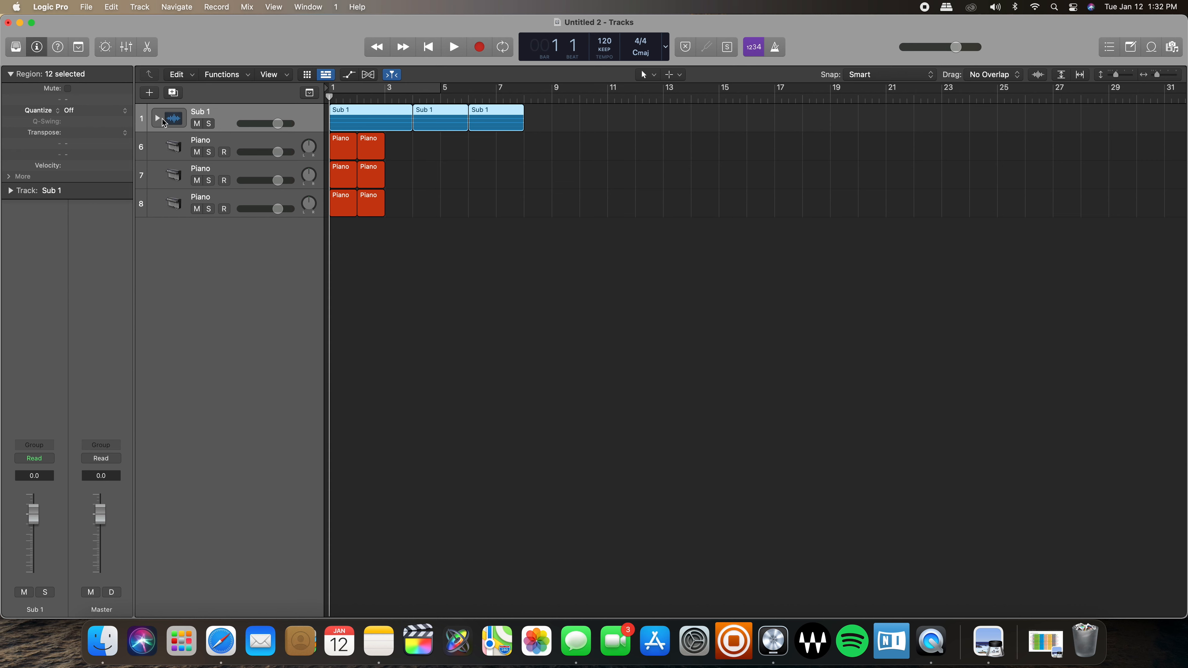
# - Expand and collapse the new Sub 1 stack to examine the Piano tracks inside it, and deselect the regions
pyautogui.click(159, 118)
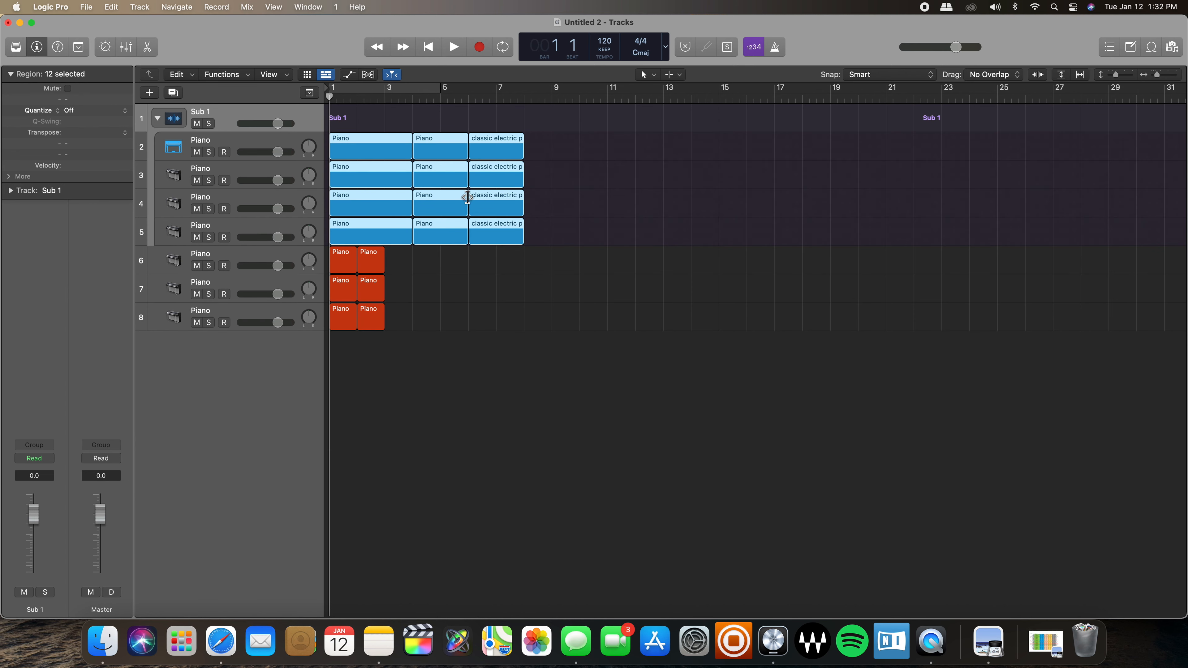
pyautogui.click(158, 120)
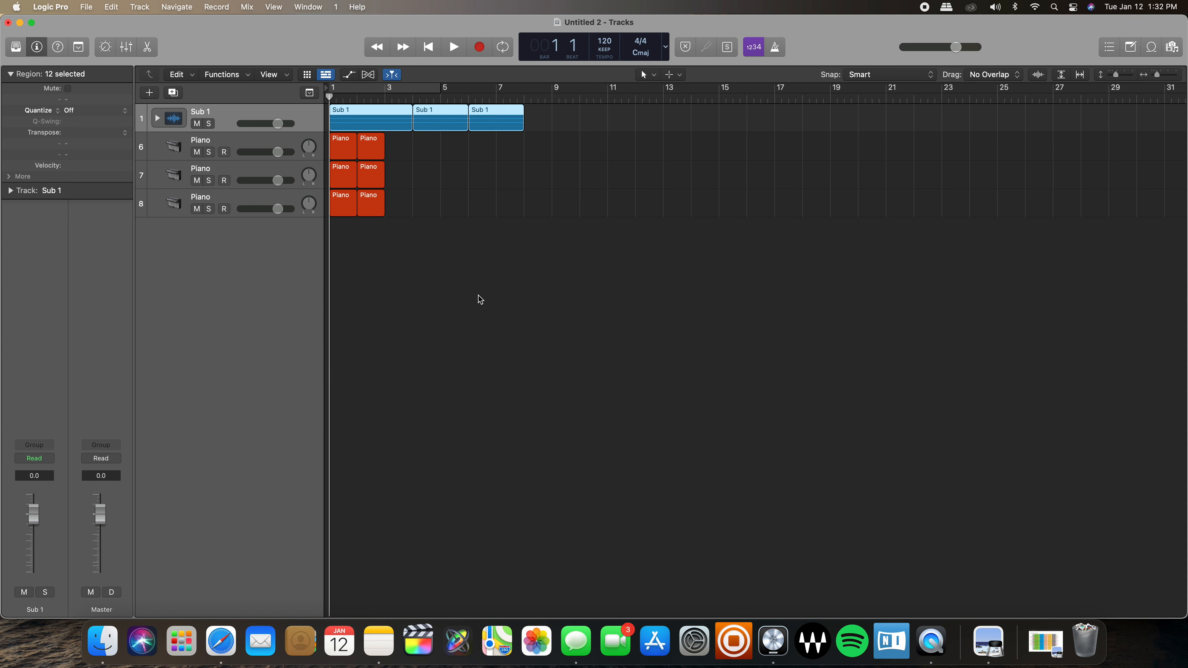
pyautogui.click(585, 328)
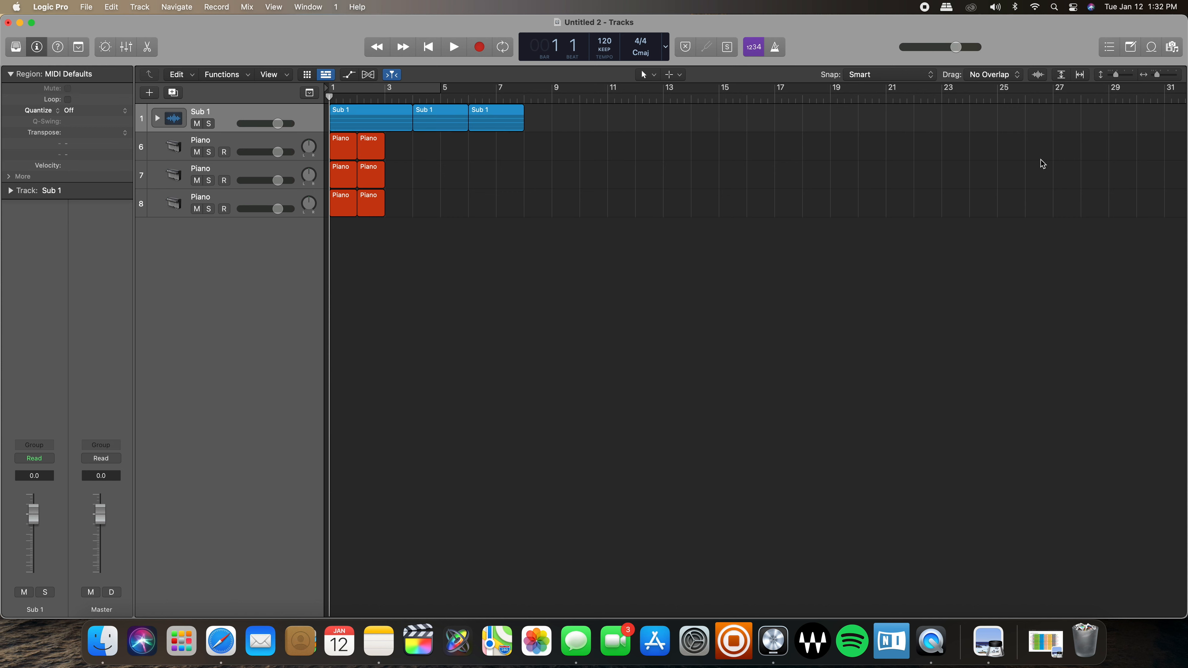
# - Open the project notes and enter "BMP:120" and, on a new line, "Scale: Aminor"
pyautogui.click(1130, 48)
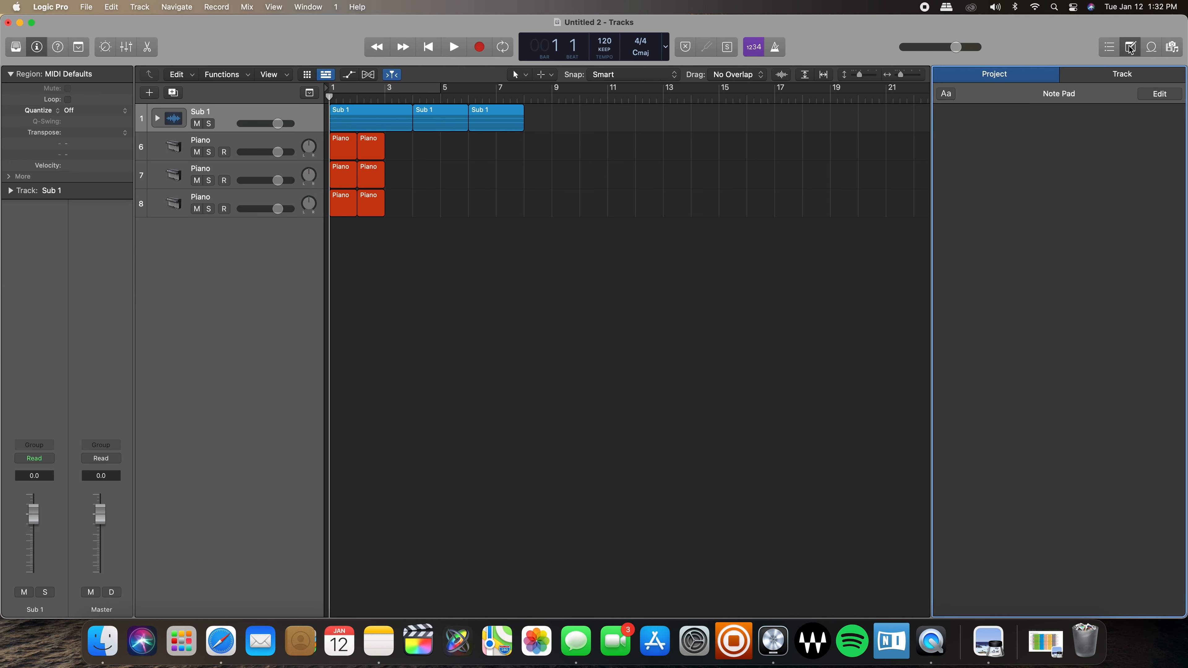
pyautogui.click(1062, 207)
pyautogui.write('BMP:120')
pyautogui.press('Return')
pyautogui.write('Scale:')
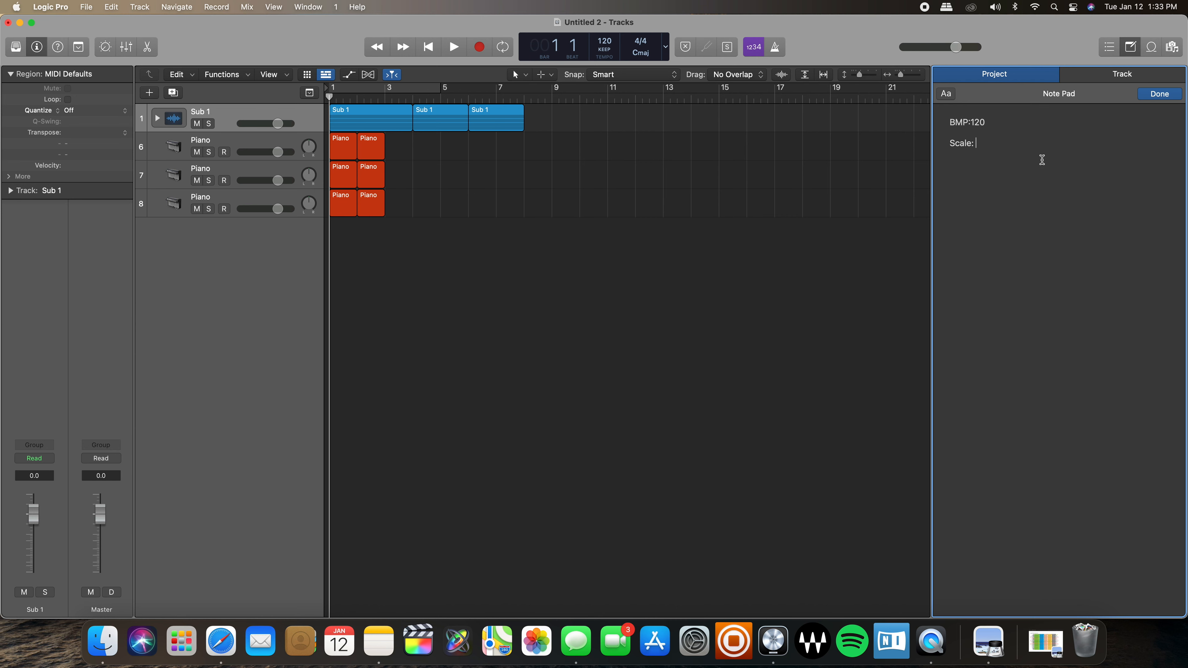
pyautogui.write('Aminor')
# - Add a "Version - 1.1" heading to the project notes with the entry "-eq'd chords" beneath it
pyautogui.write('Version ')
pyautogui.write('-')
pyautogui.write(' 1.1')
pyautogui.press('Return')
pyautogui.write('-eq')
pyautogui.write("'d ")
pyautogui.write('chords')
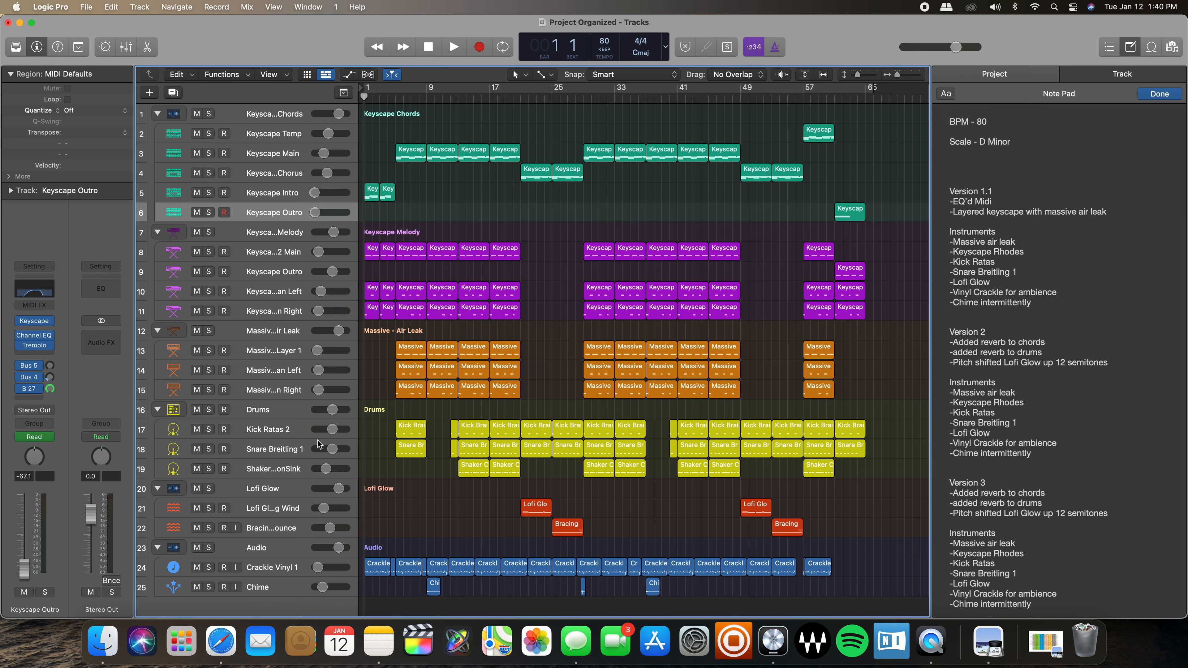
# - Collapse the Drums, Massive - Air Leak, Keyscape Melody, Keyscape Chords, Lofi Glow and Audio stacks in the Project Organized session
pyautogui.click(159, 410)
pyautogui.click(155, 332)
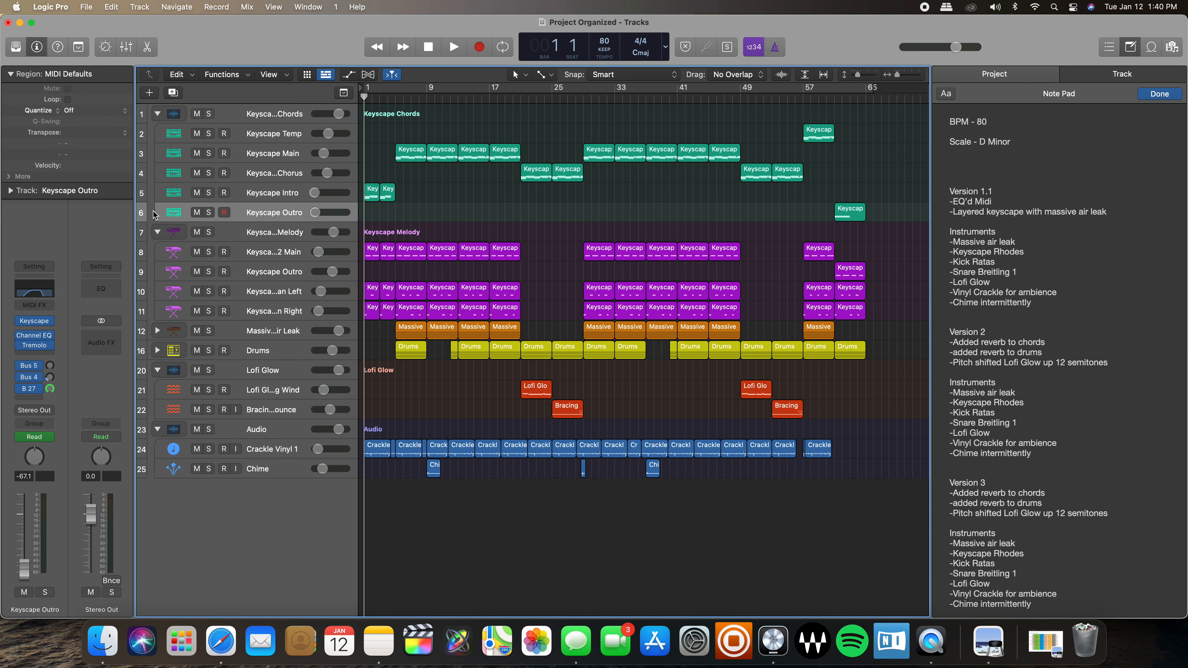
pyautogui.click(157, 232)
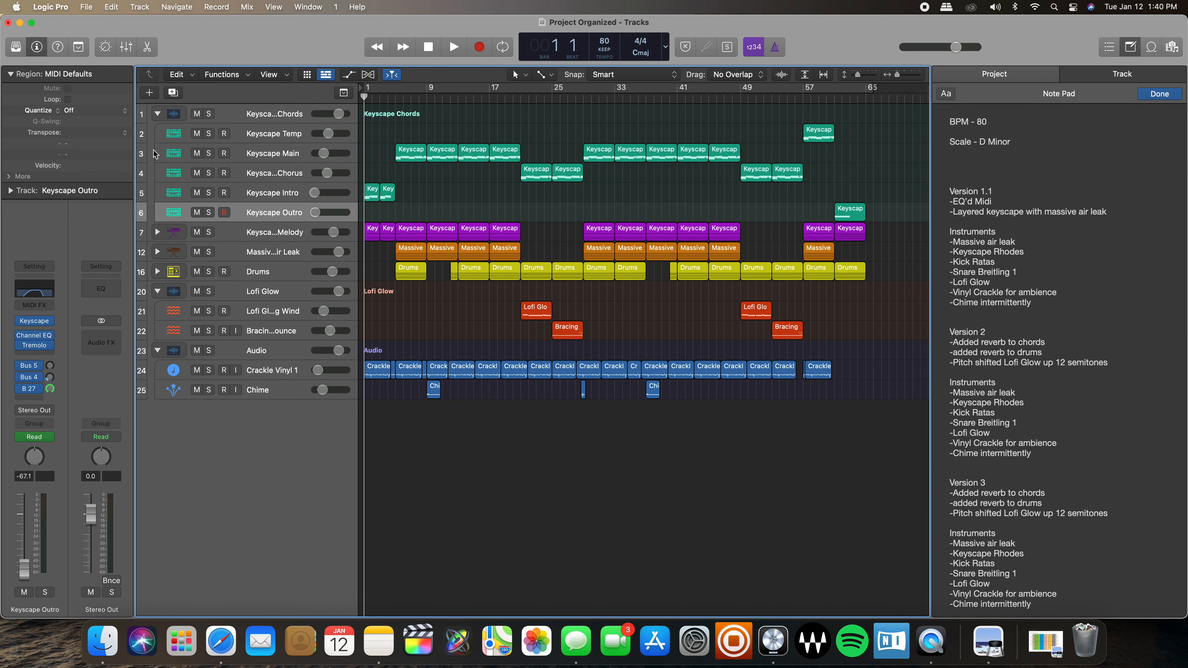
pyautogui.click(153, 116)
pyautogui.click(156, 196)
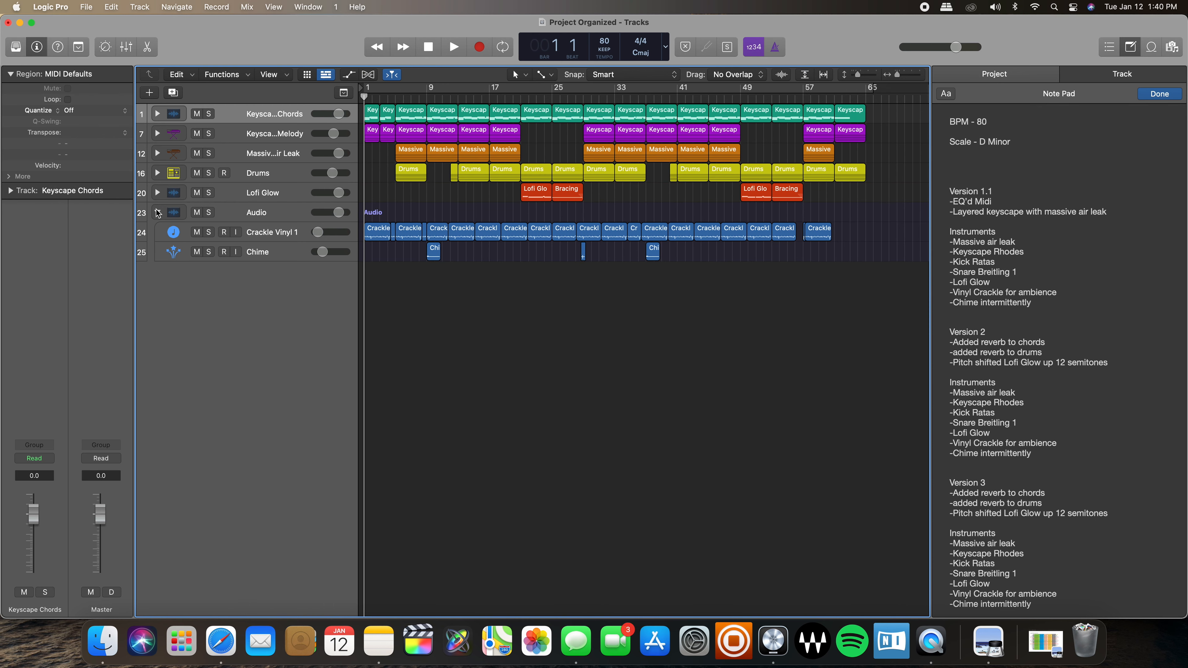
pyautogui.click(155, 212)
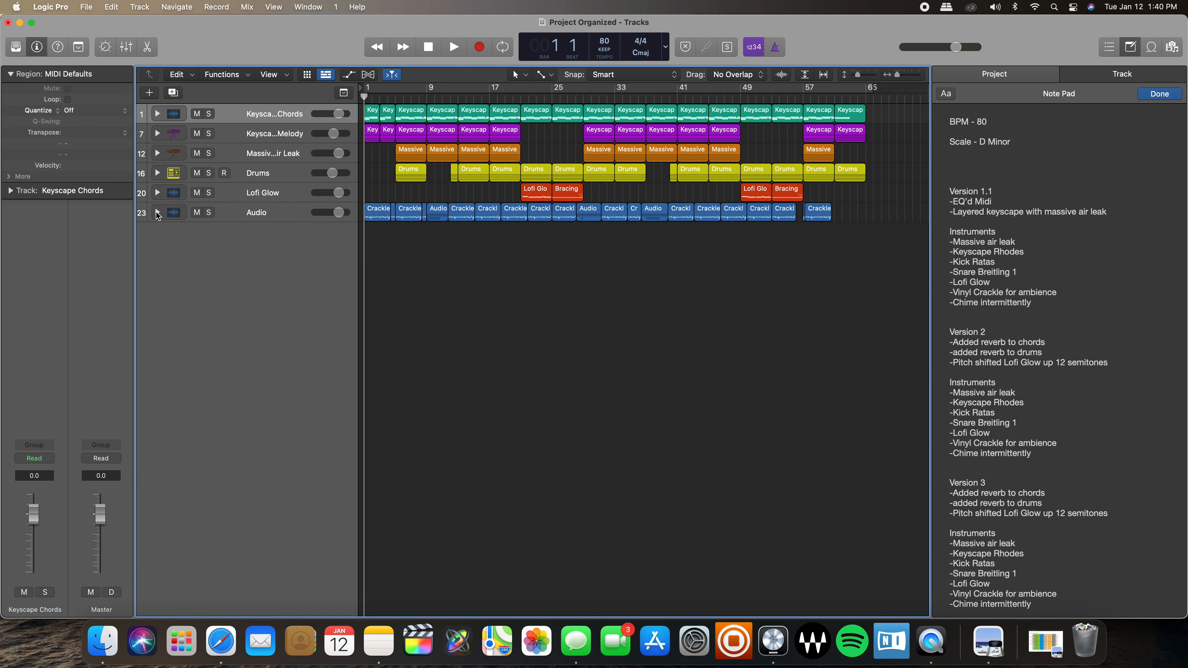
# - Expand the Keyscape Chords and Keyscape Melody stacks to examine the tracks inside them
pyautogui.click(157, 114)
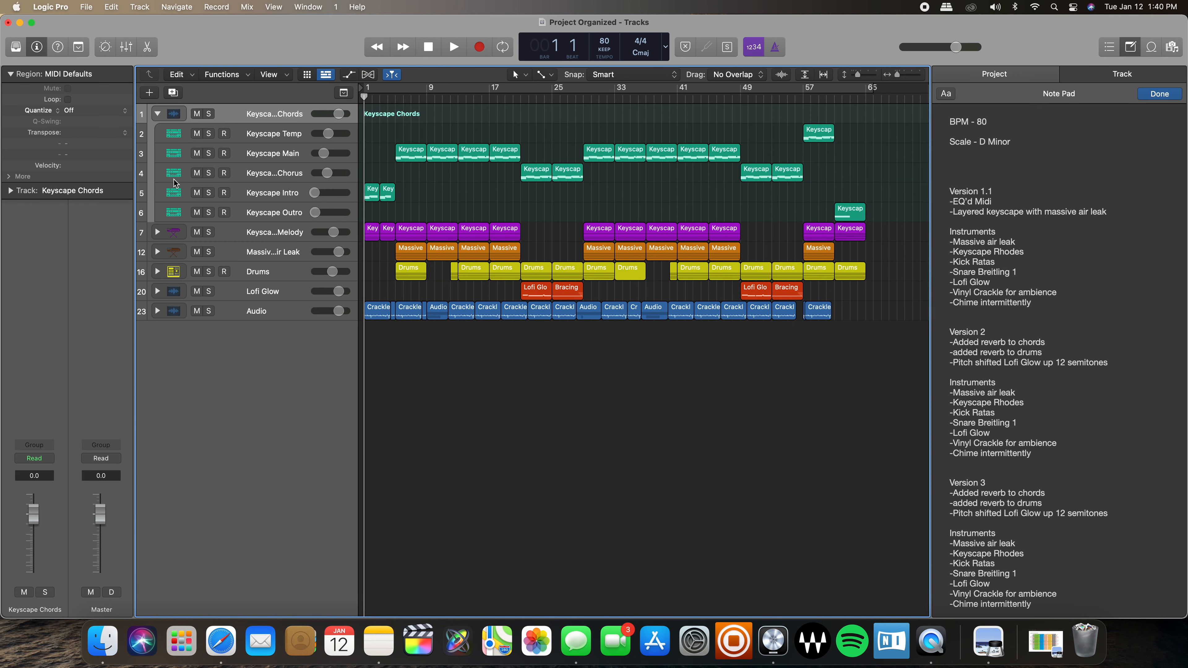
pyautogui.click(158, 233)
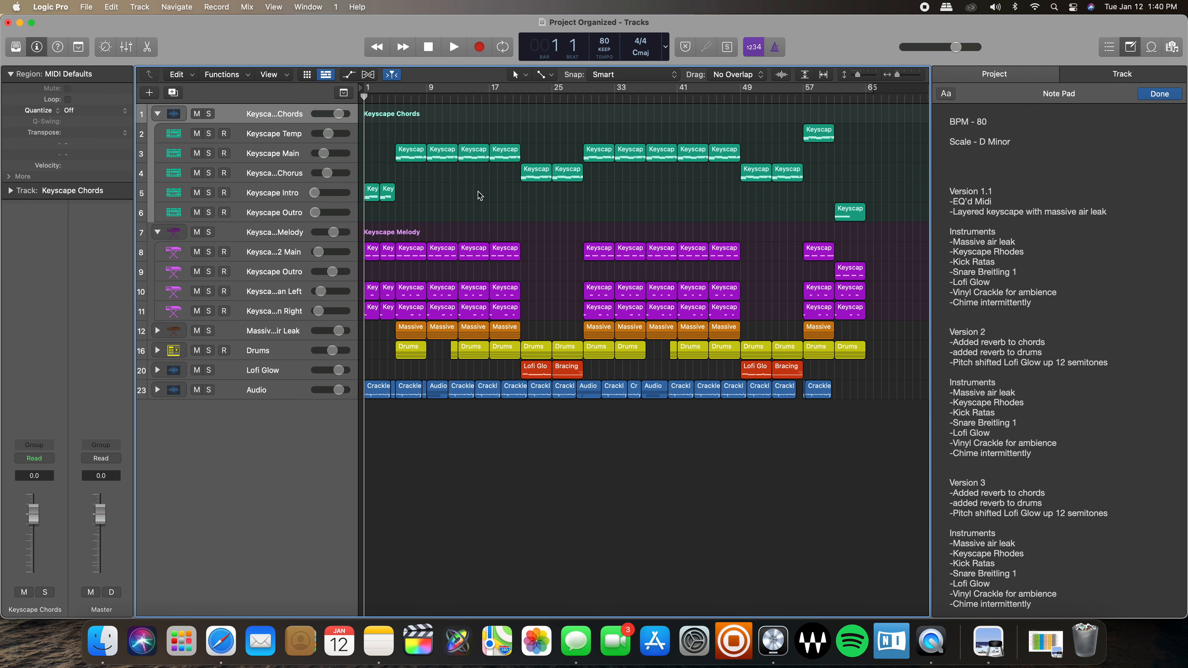